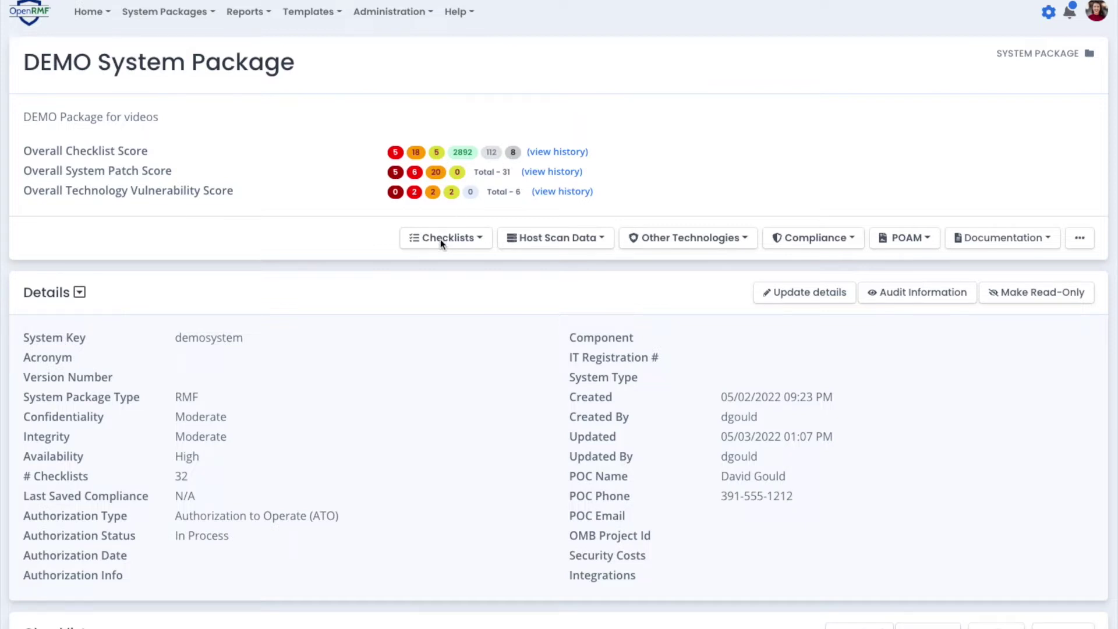
pyautogui.scroll(-7, 441, 350)
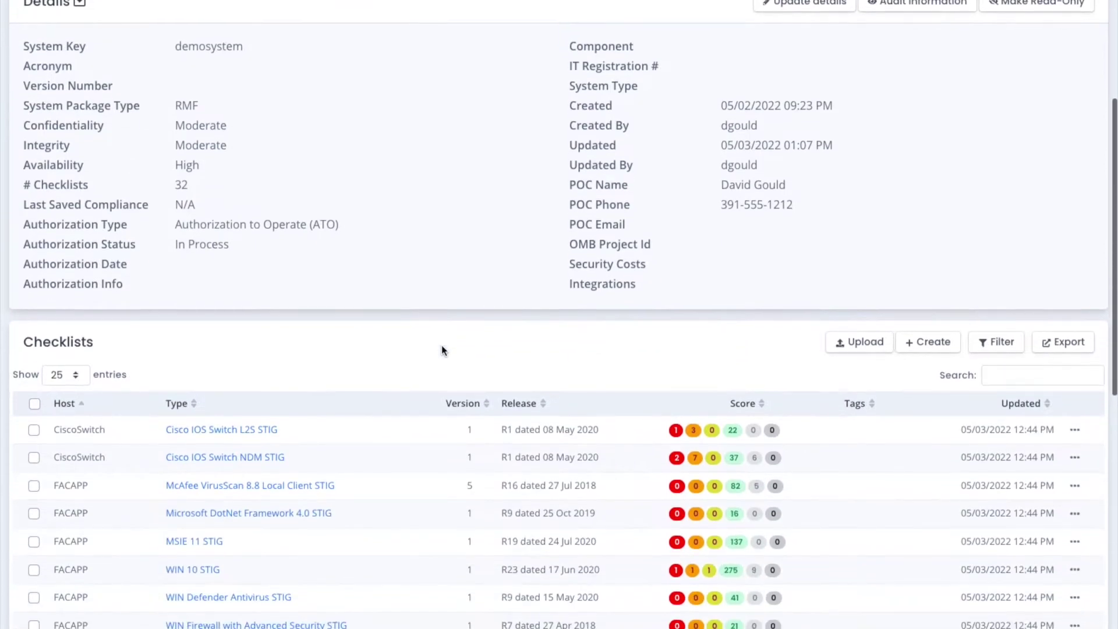
pyautogui.scroll(-3, 441, 348)
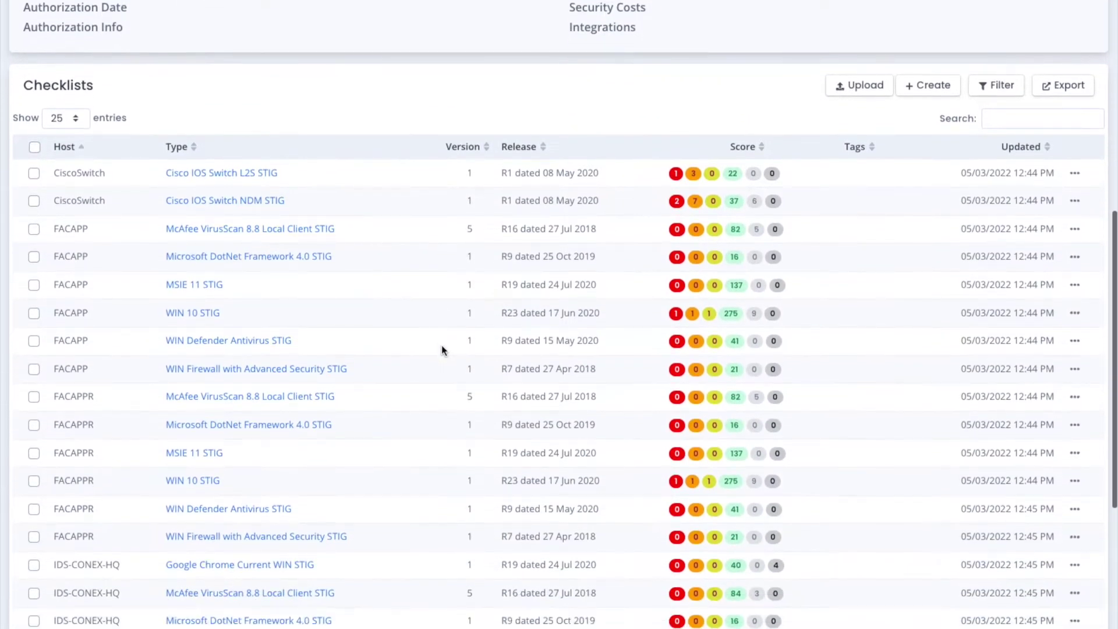
pyautogui.scroll(-1, 441, 349)
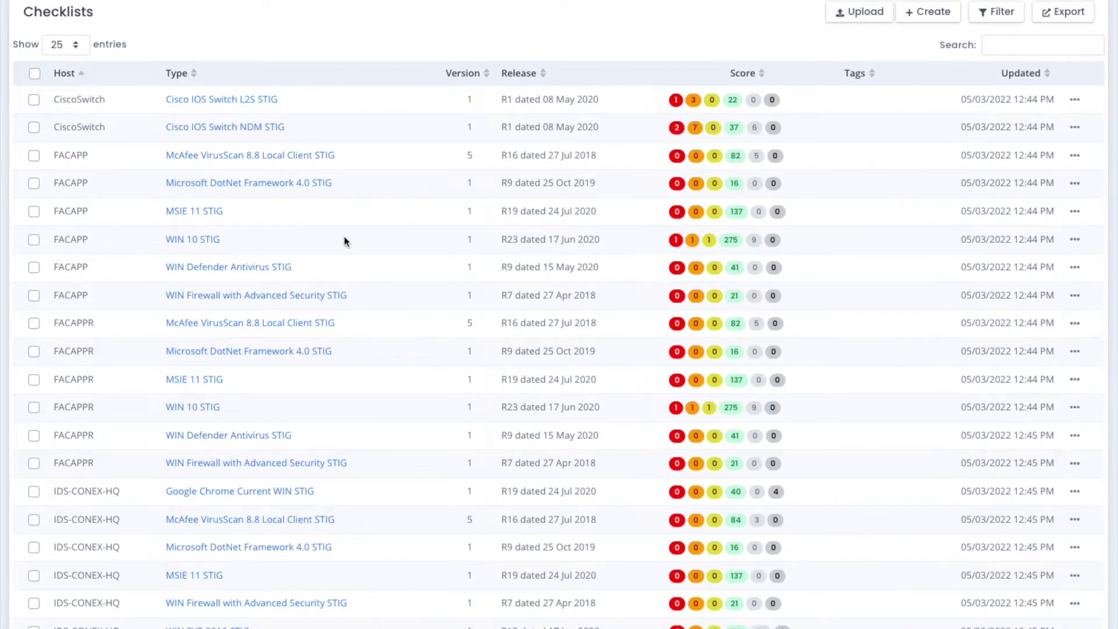
pyautogui.click(204, 208)
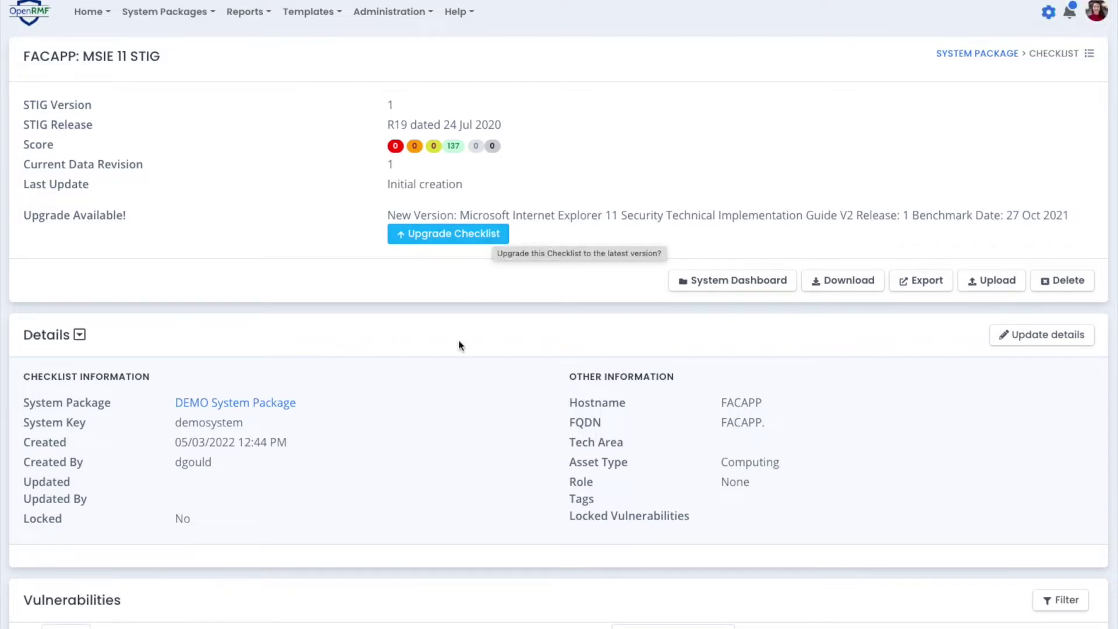
pyautogui.scroll(-5, 424, 429)
pyautogui.scroll(-3, 426, 429)
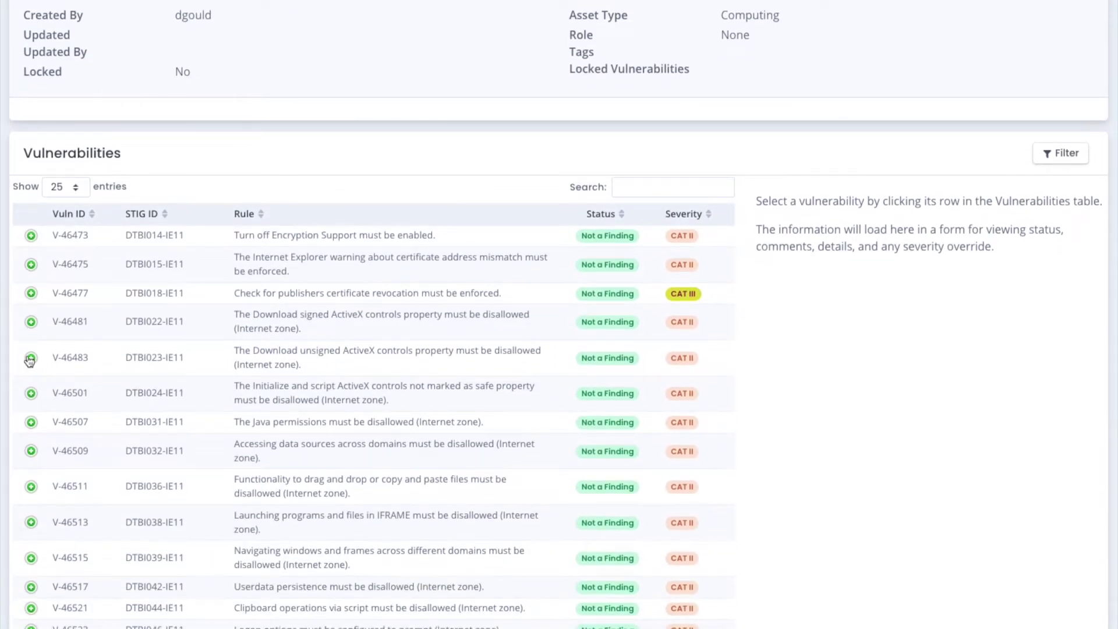
pyautogui.click(31, 359)
pyautogui.click(917, 293)
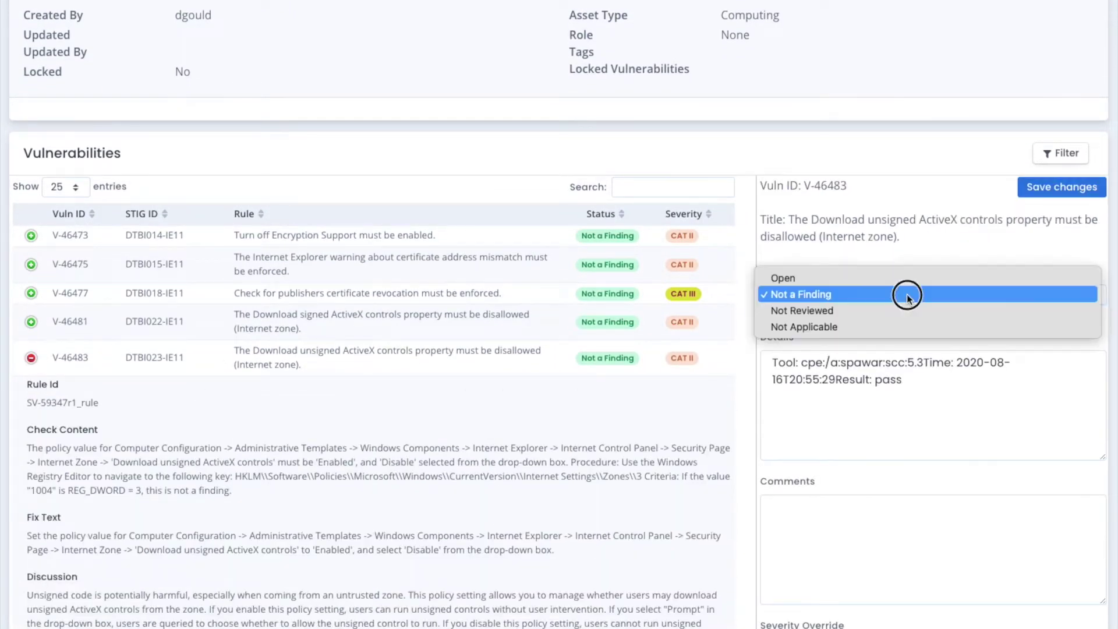
pyautogui.click(907, 295)
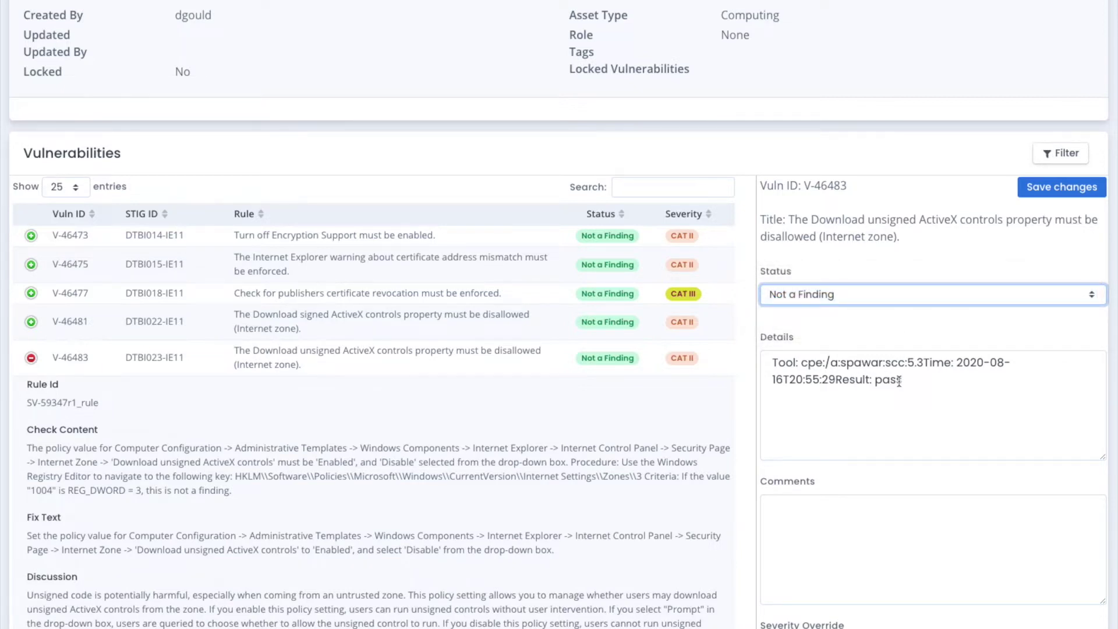
pyautogui.scroll(7, 610, 408)
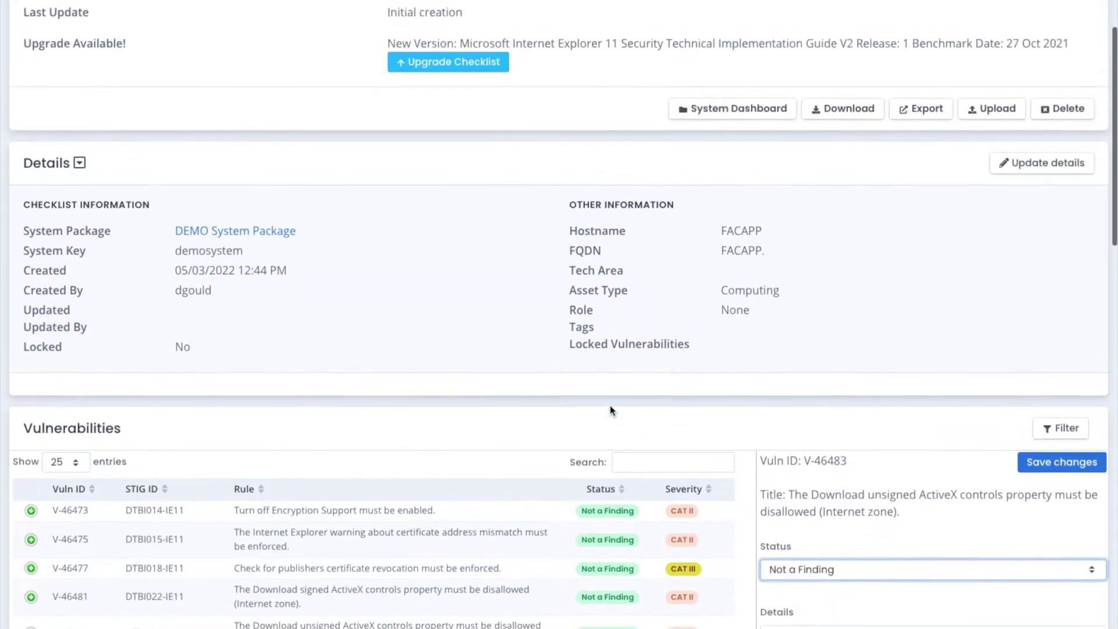
pyautogui.scroll(1, 610, 405)
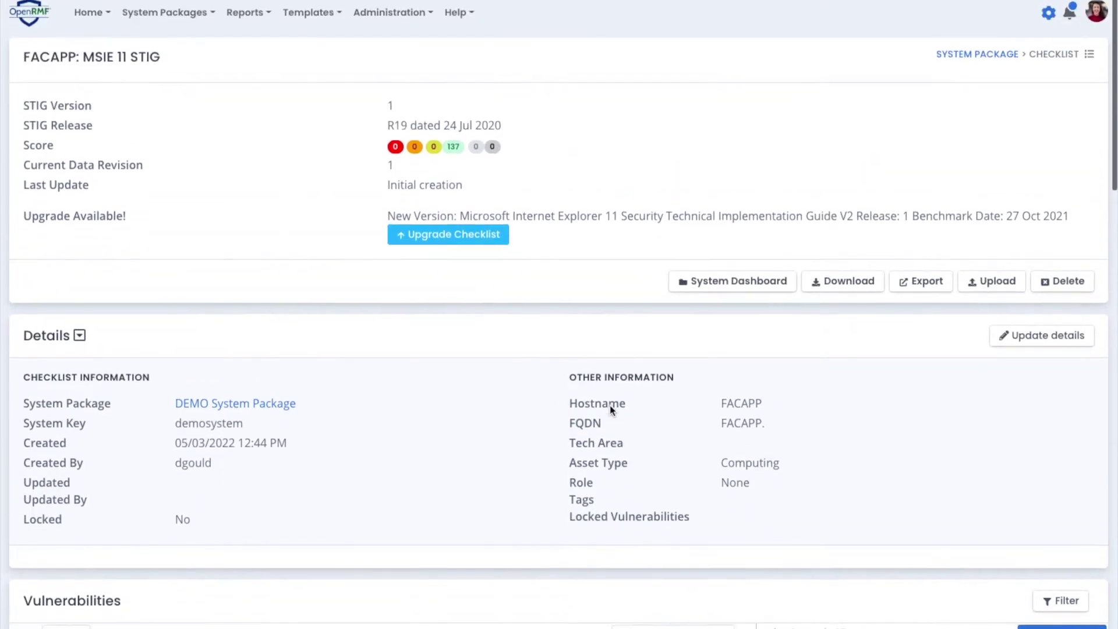
pyautogui.click(723, 283)
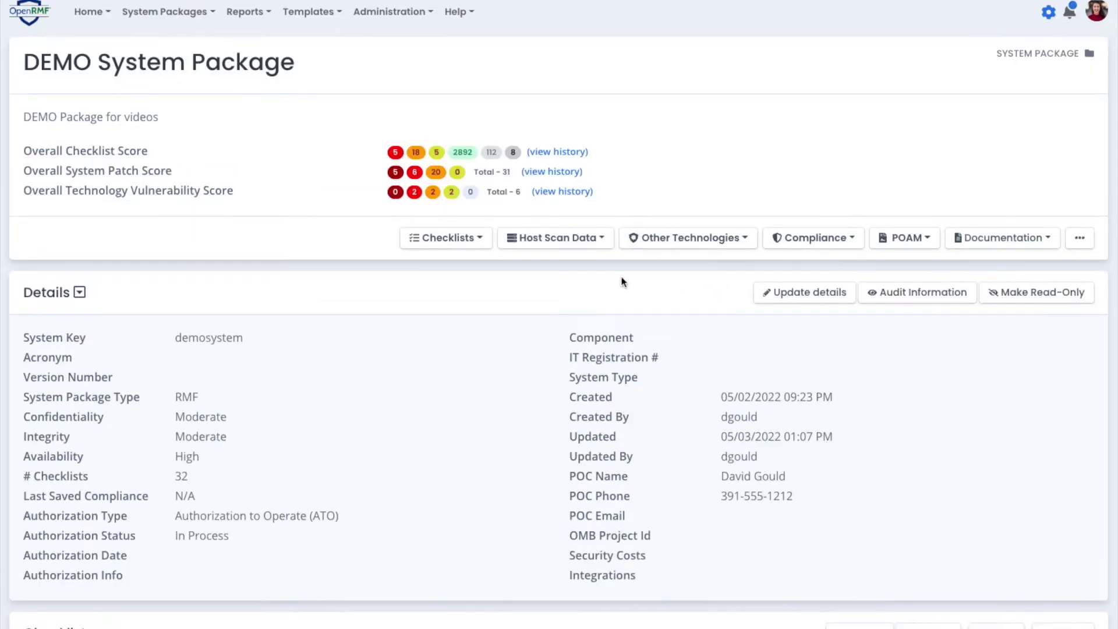
pyautogui.click(480, 240)
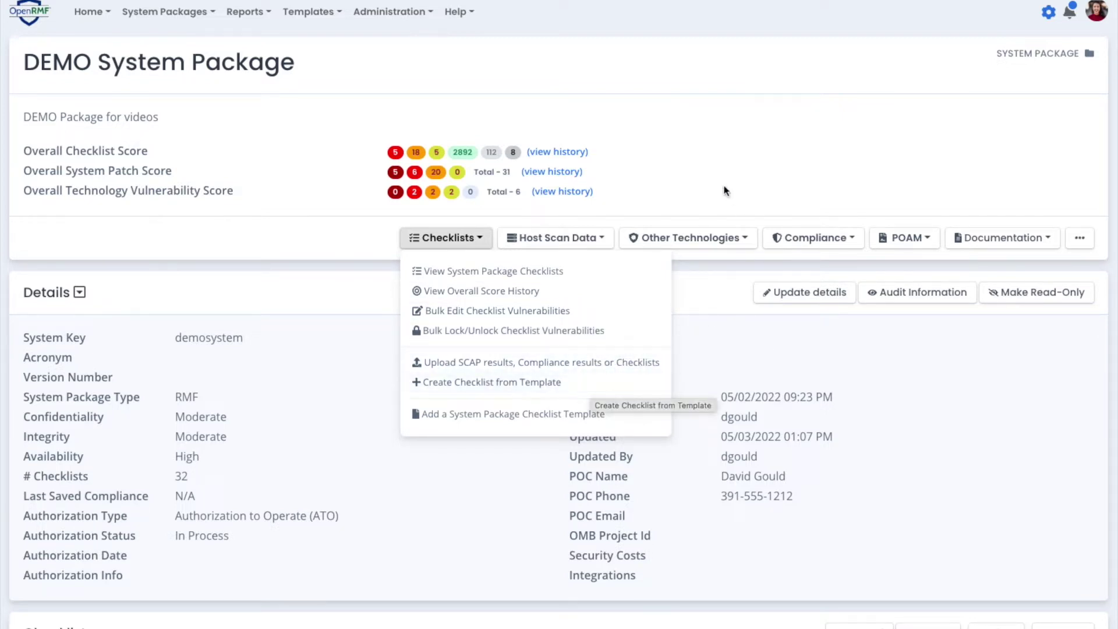
pyautogui.click(730, 201)
pyautogui.click(559, 156)
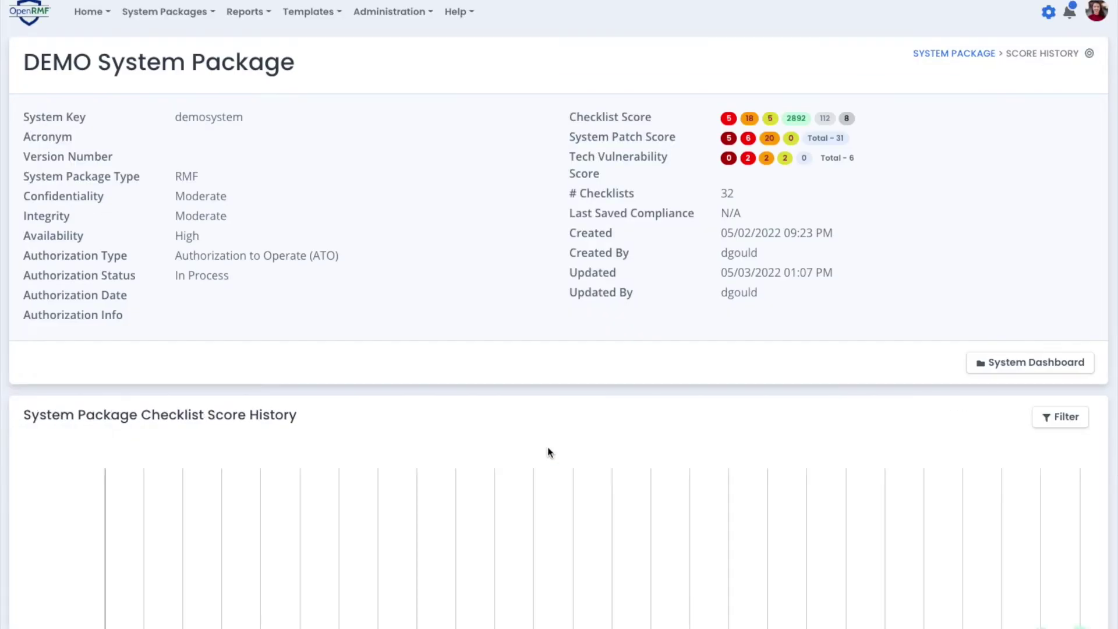
pyautogui.scroll(-1, 549, 452)
pyautogui.scroll(-5, 549, 452)
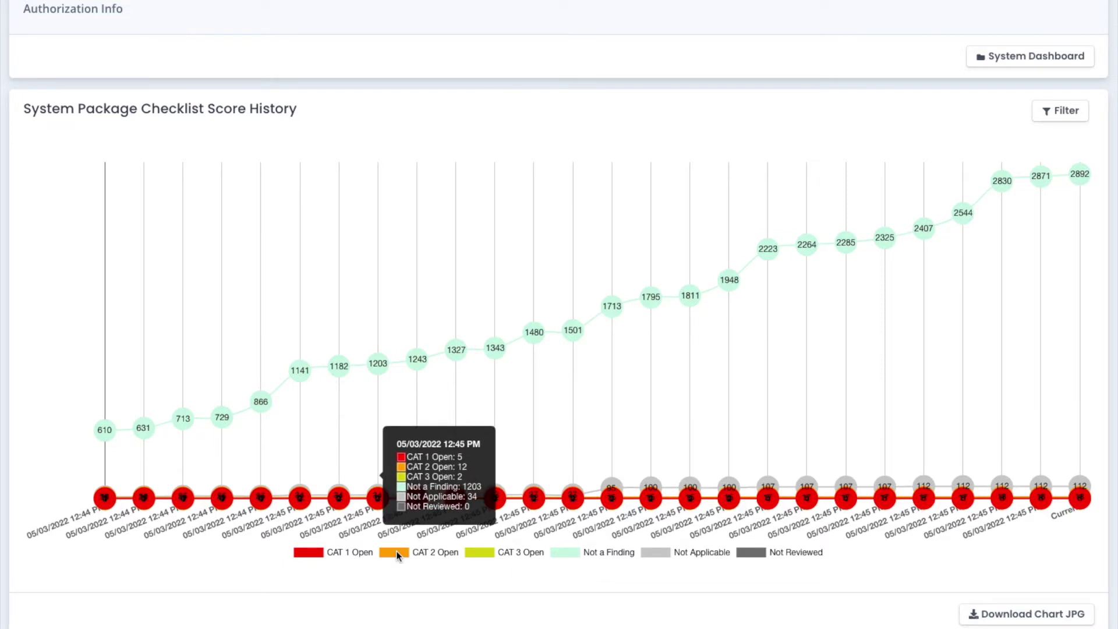
pyautogui.click(572, 550)
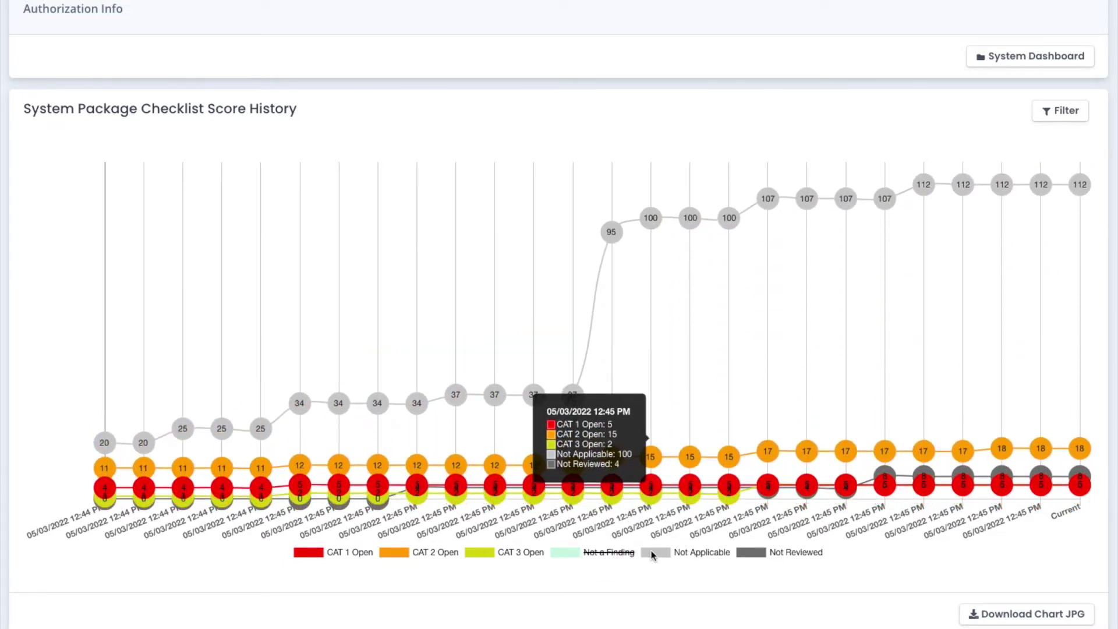
pyautogui.click(651, 550)
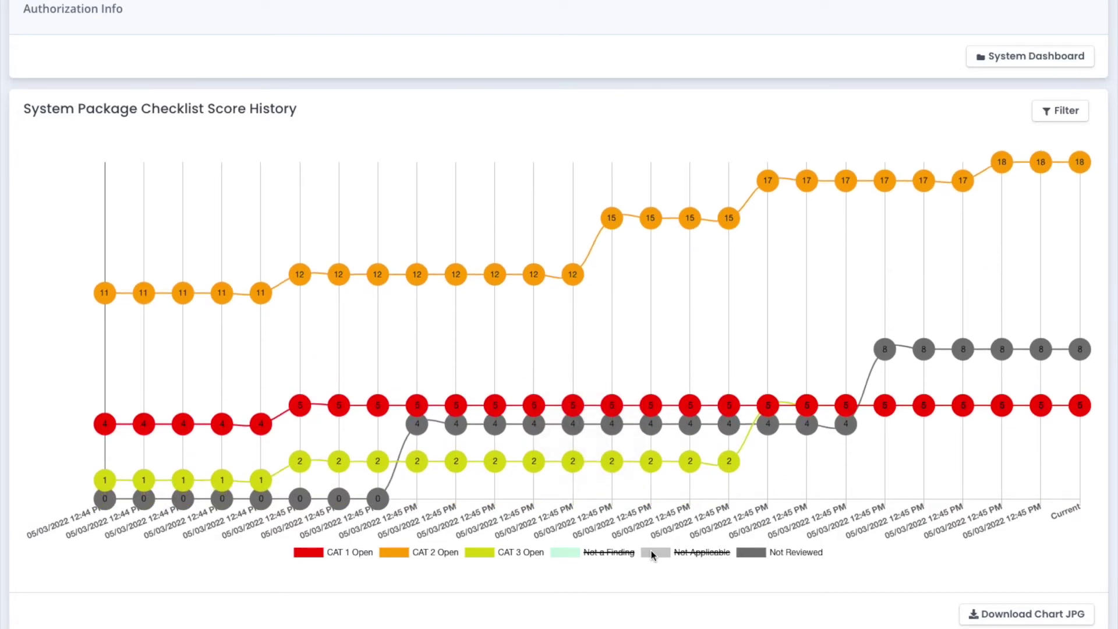
pyautogui.scroll(-4, 651, 550)
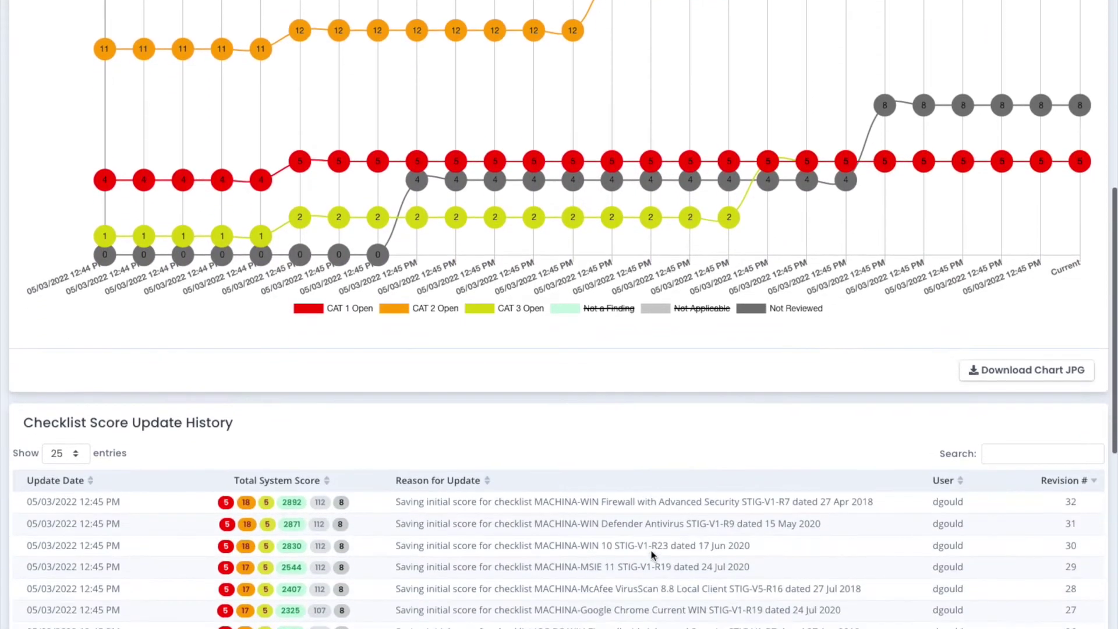
pyautogui.scroll(-5, 650, 550)
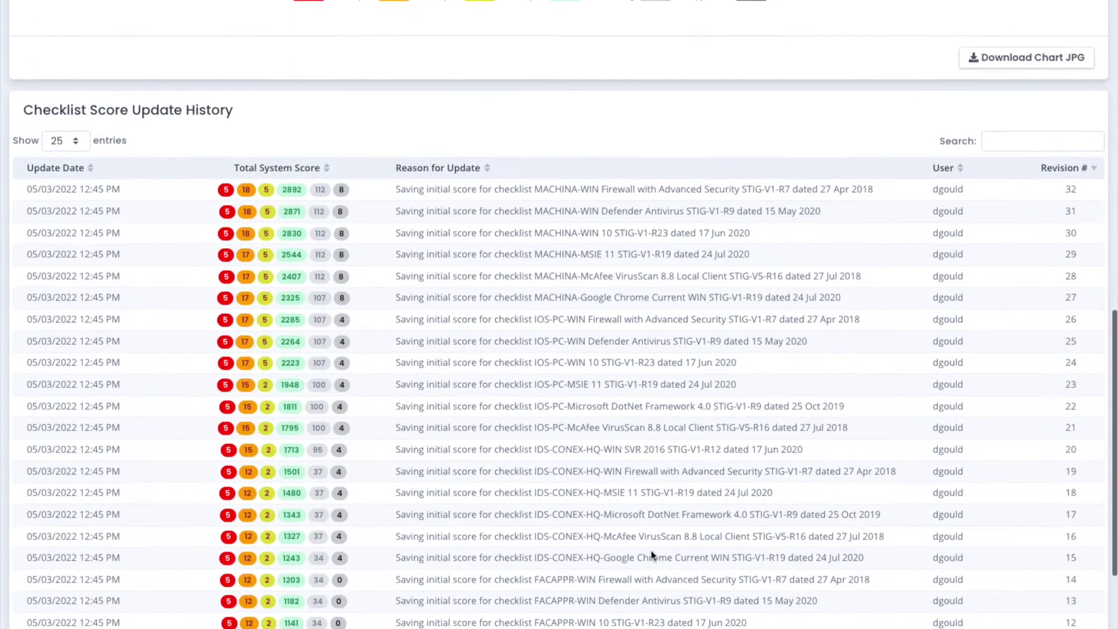
pyautogui.scroll(-3, 651, 551)
pyautogui.click(543, 237)
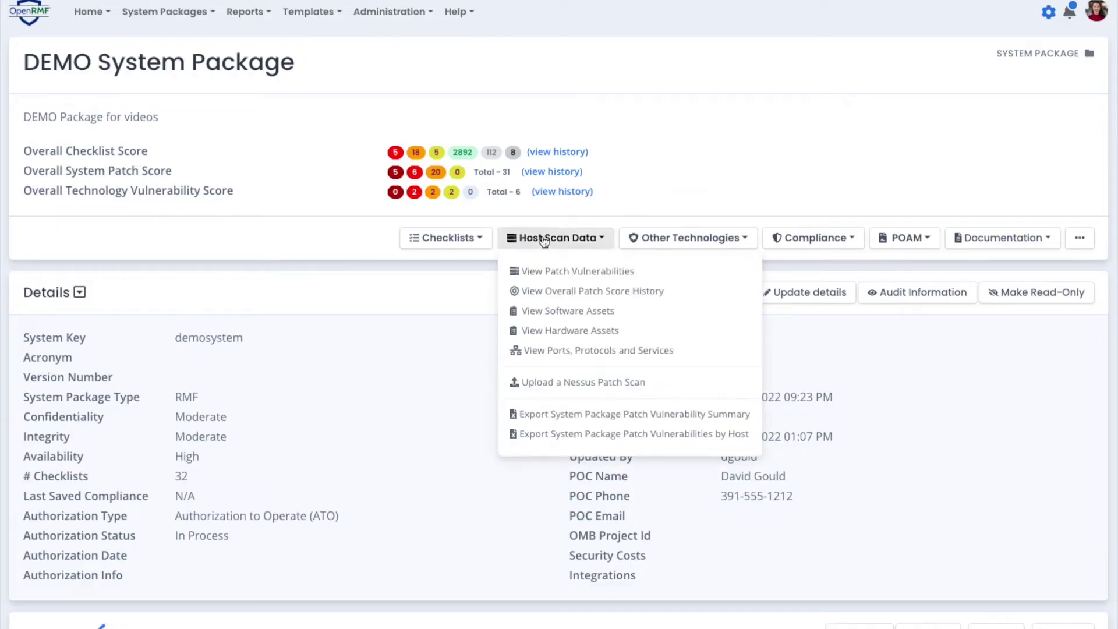
pyautogui.click(543, 272)
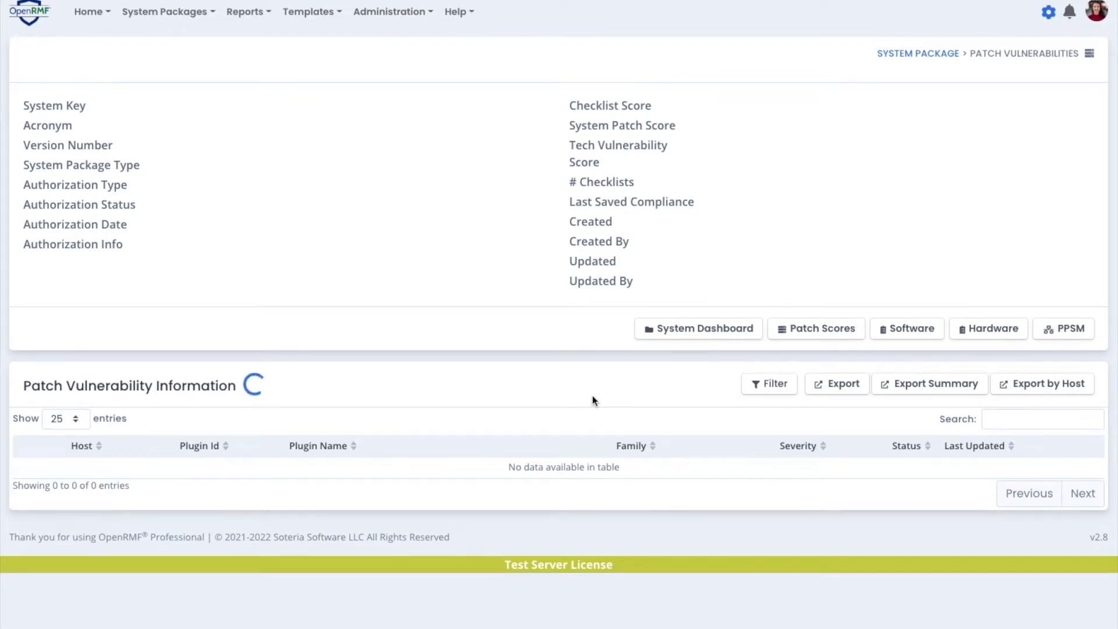
pyautogui.scroll(-5, 594, 400)
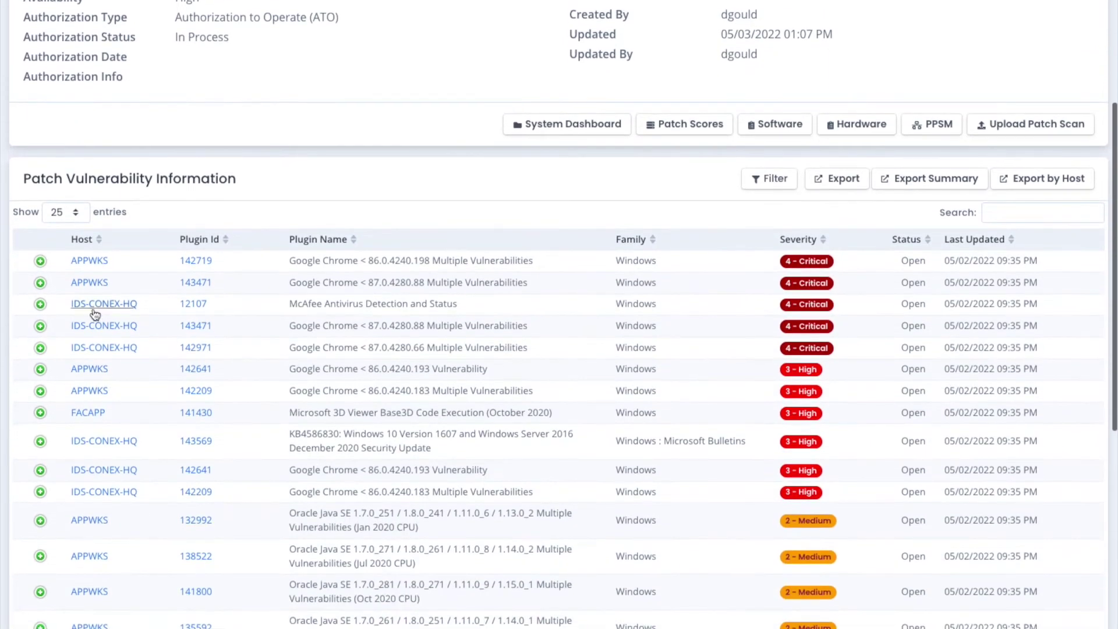
pyautogui.click(40, 261)
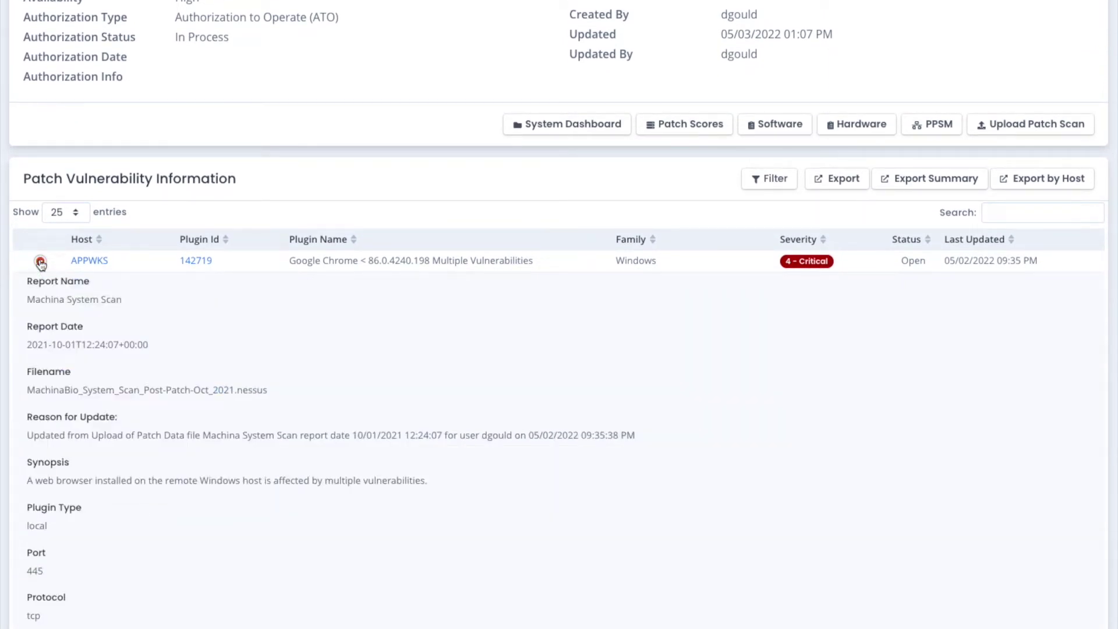
pyautogui.click(40, 261)
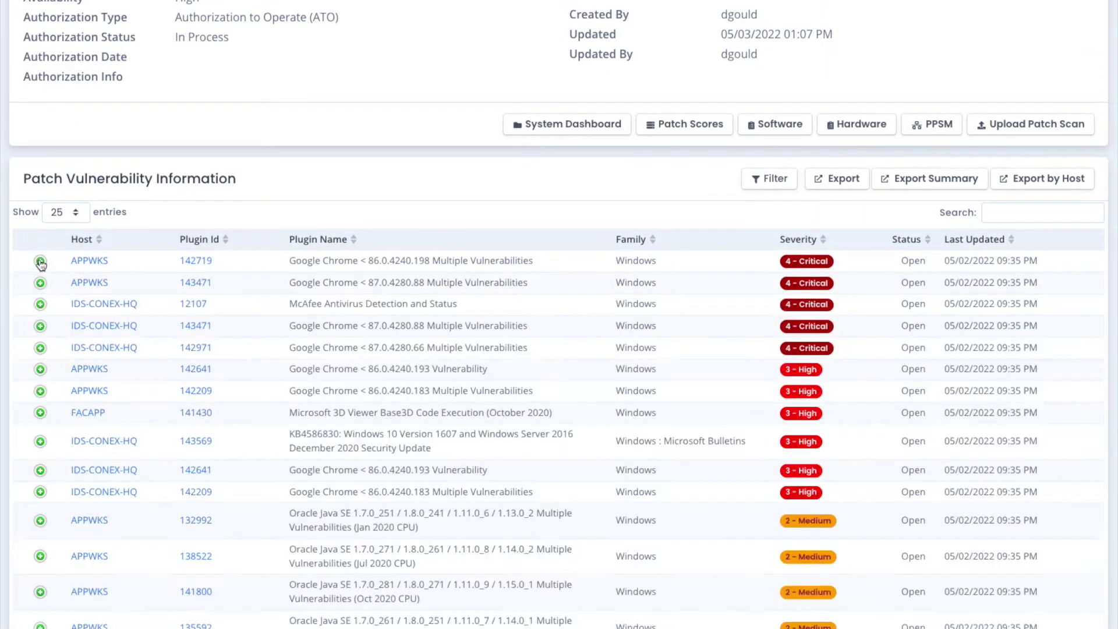
pyautogui.click(777, 125)
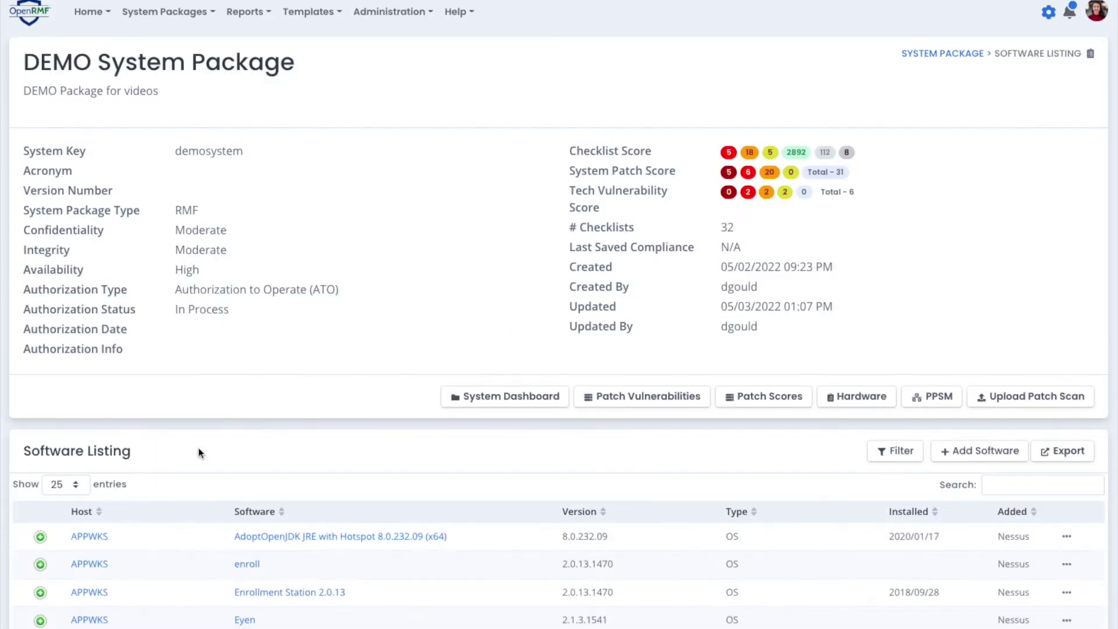
pyautogui.scroll(-3, 198, 452)
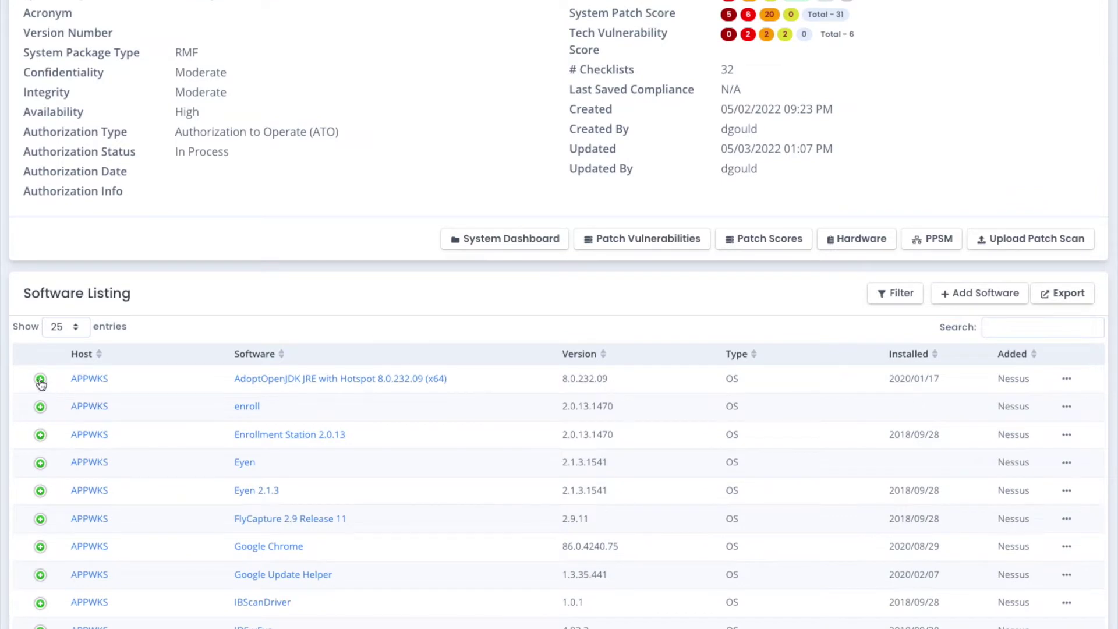
pyautogui.click(40, 380)
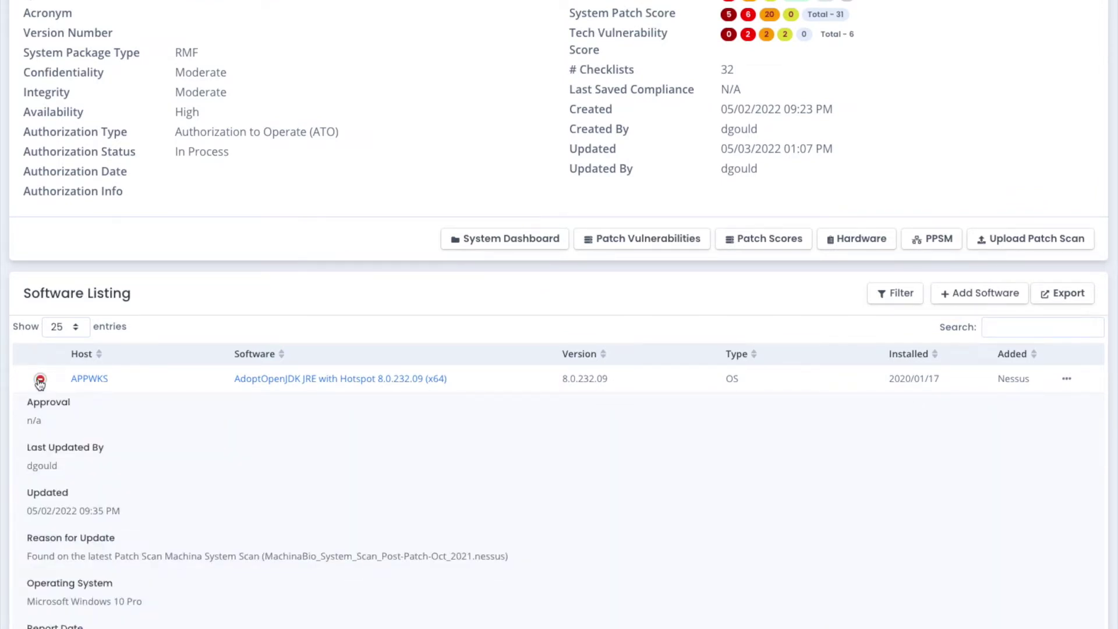
pyautogui.click(39, 380)
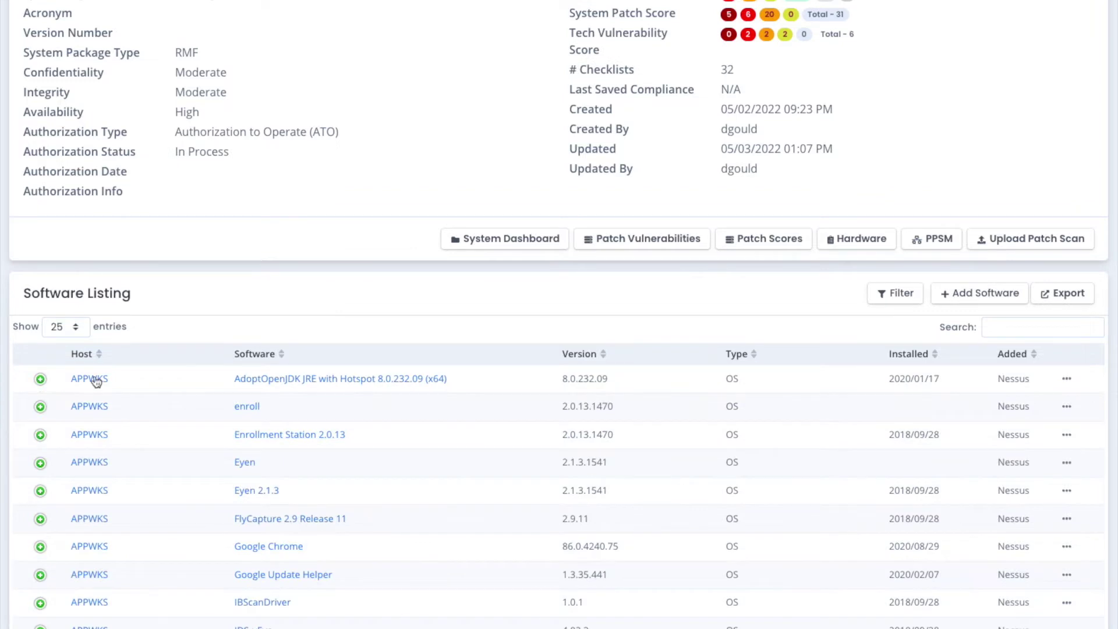
pyautogui.click(863, 240)
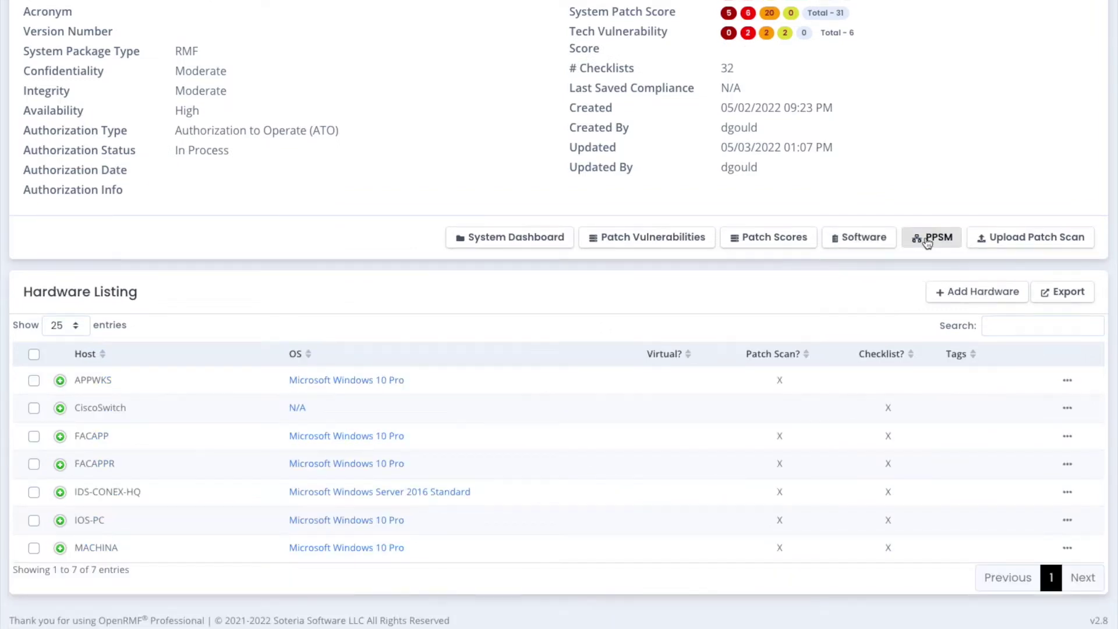
pyautogui.click(927, 240)
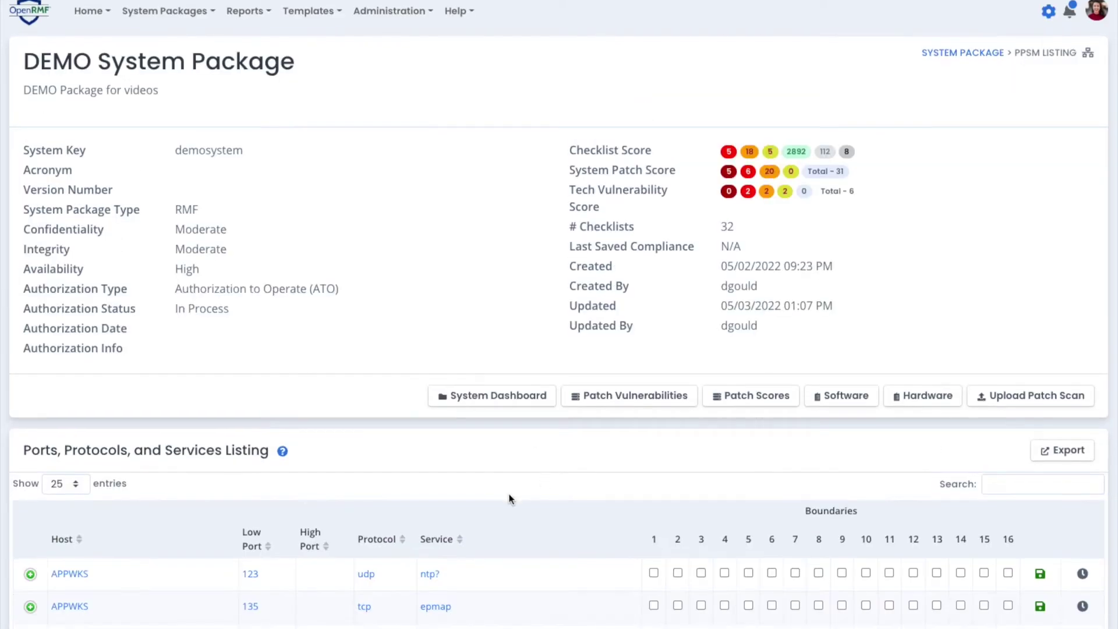
pyautogui.scroll(-4, 511, 496)
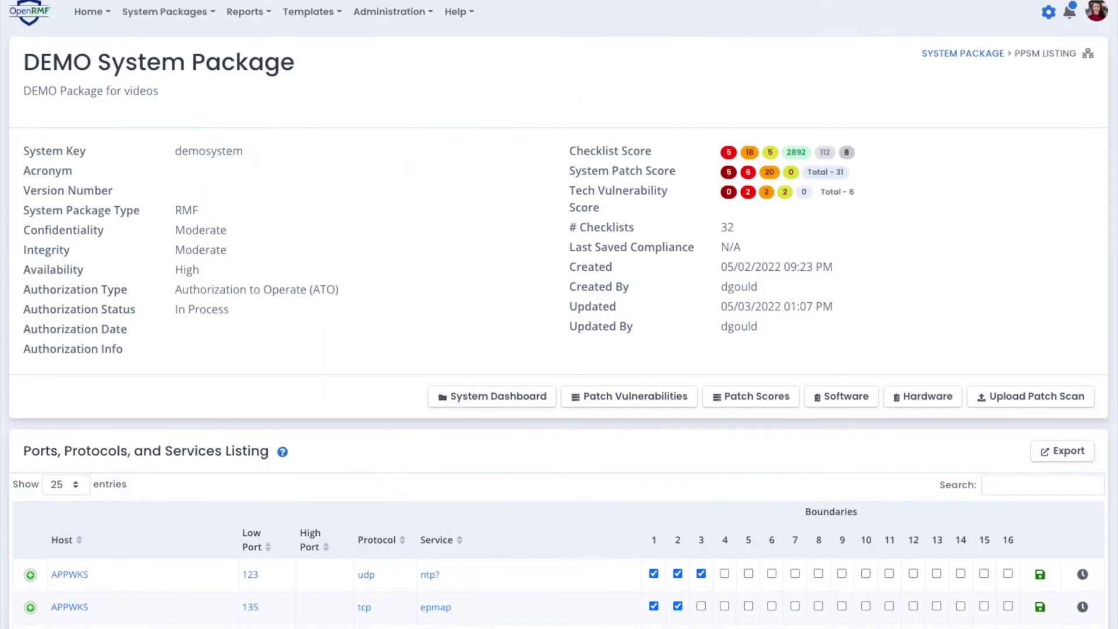
pyautogui.click(473, 397)
pyautogui.click(467, 401)
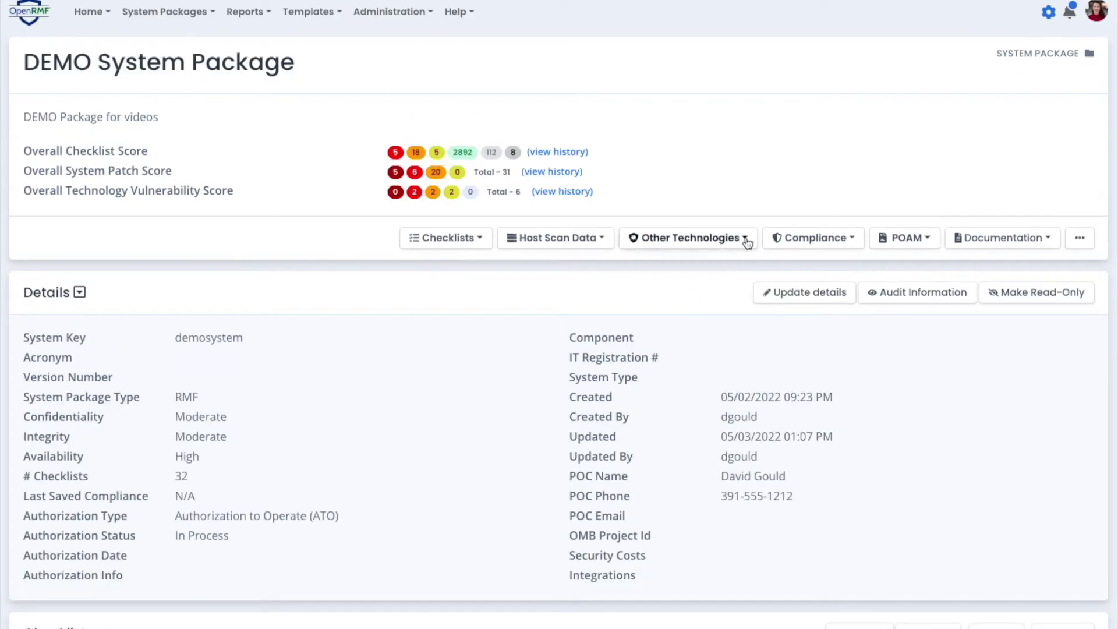
pyautogui.click(746, 241)
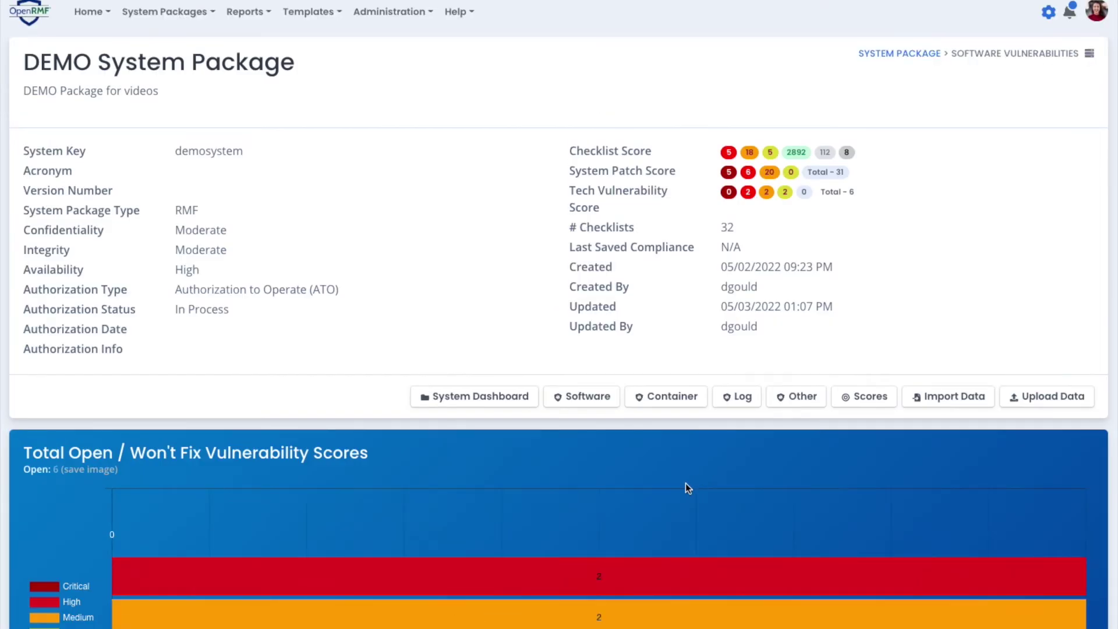
pyautogui.scroll(-5, 686, 484)
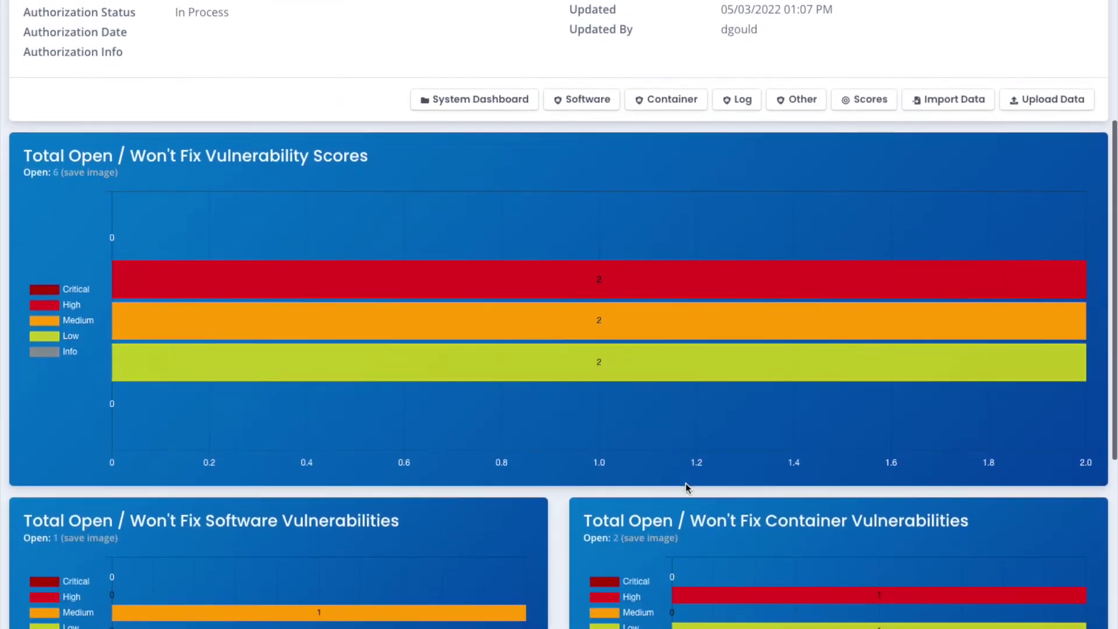
pyautogui.scroll(-4, 686, 486)
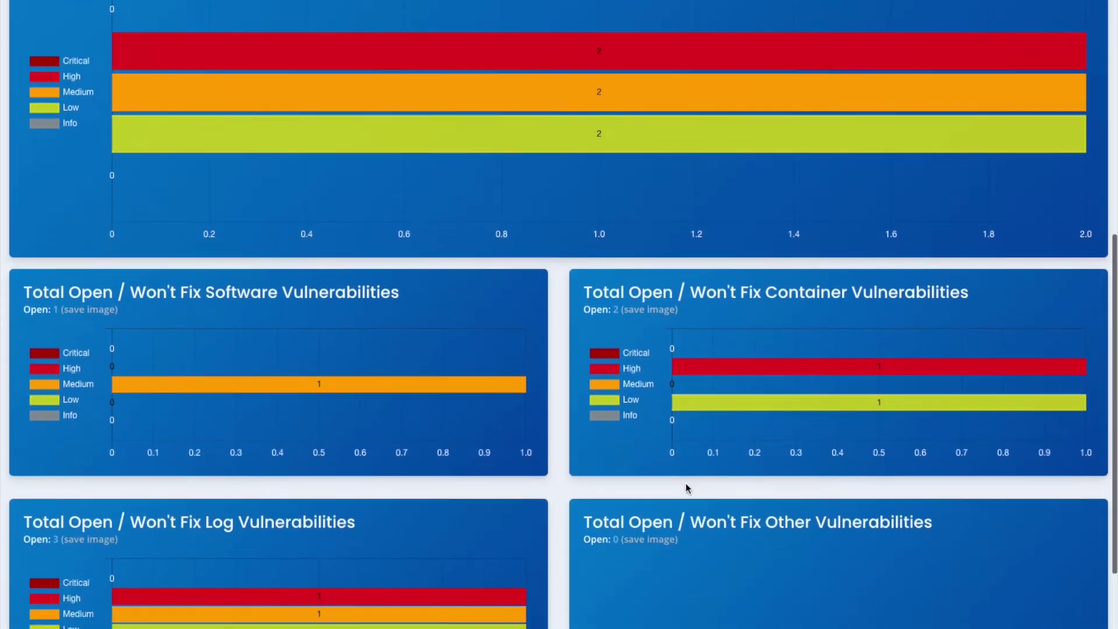
pyautogui.scroll(-3, 687, 488)
pyautogui.scroll(3, 687, 487)
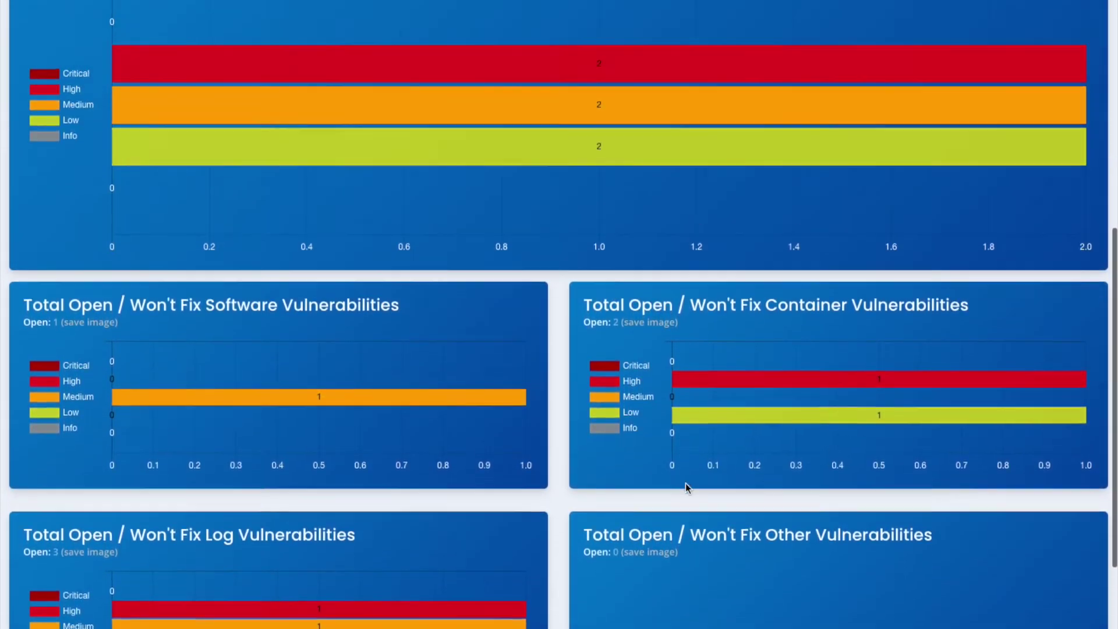
pyautogui.scroll(5, 686, 488)
pyautogui.click(736, 190)
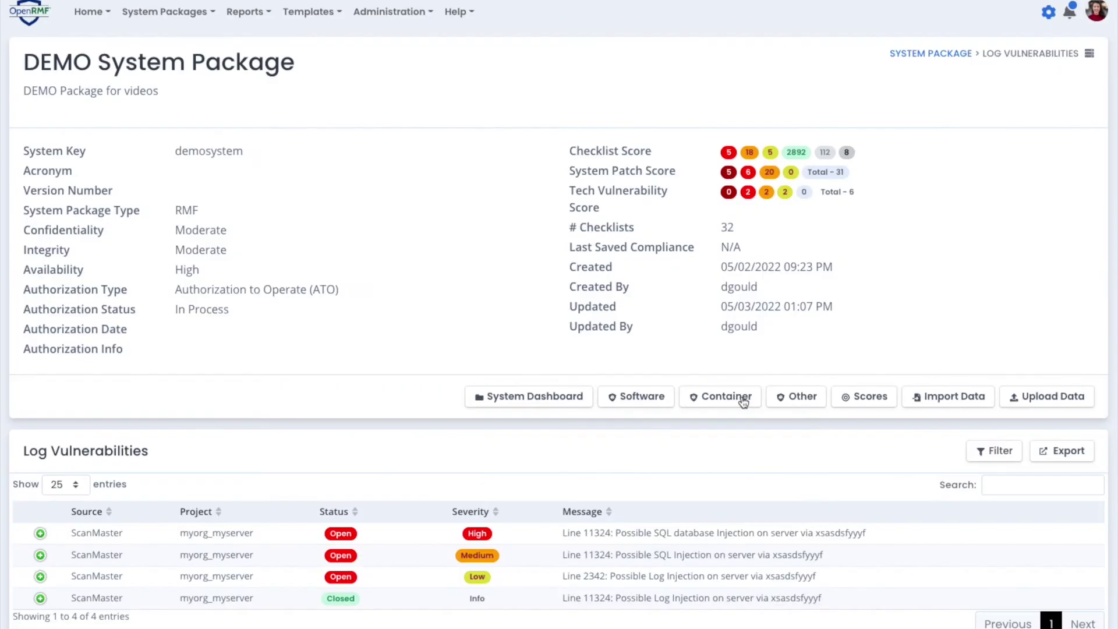
pyautogui.click(862, 396)
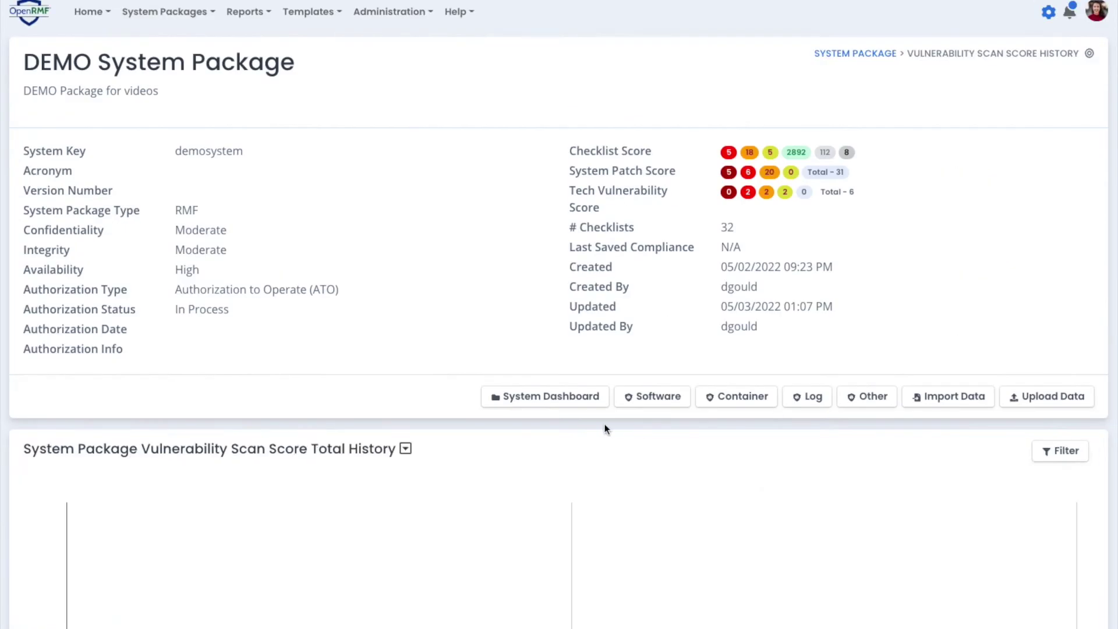
pyautogui.scroll(-5, 455, 466)
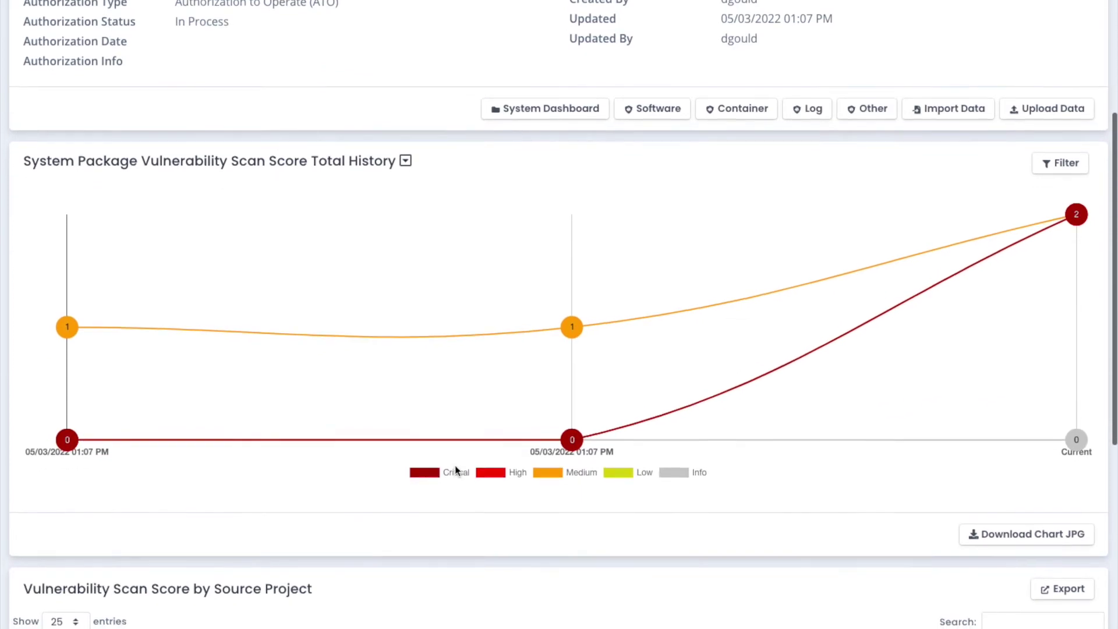
pyautogui.scroll(-3, 455, 465)
pyautogui.scroll(-4, 456, 466)
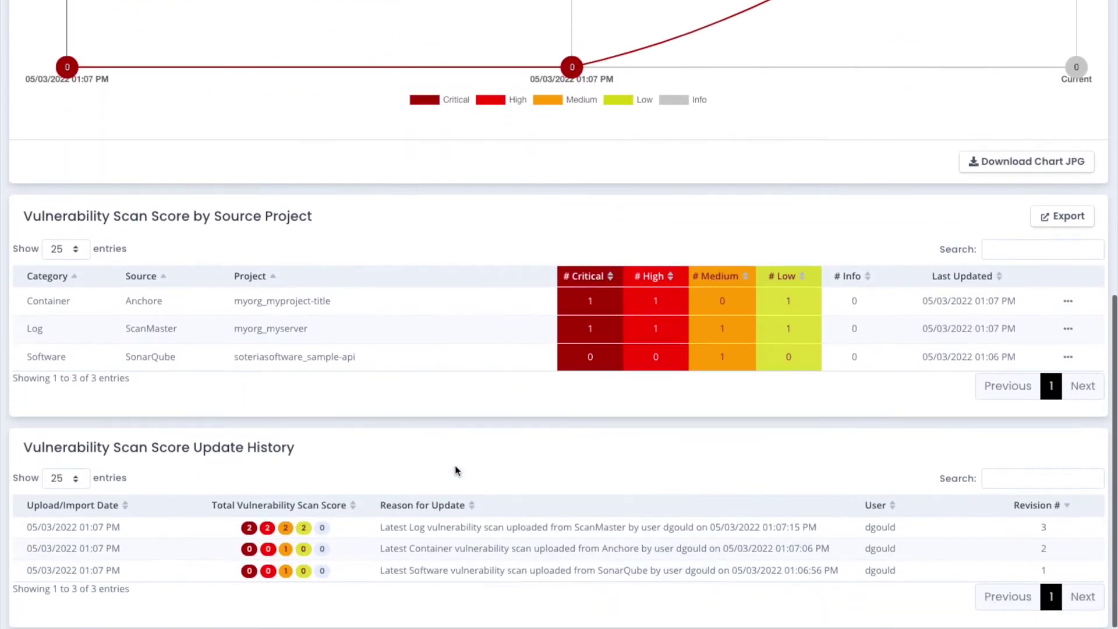
pyautogui.hotkey('alt', 'Left')
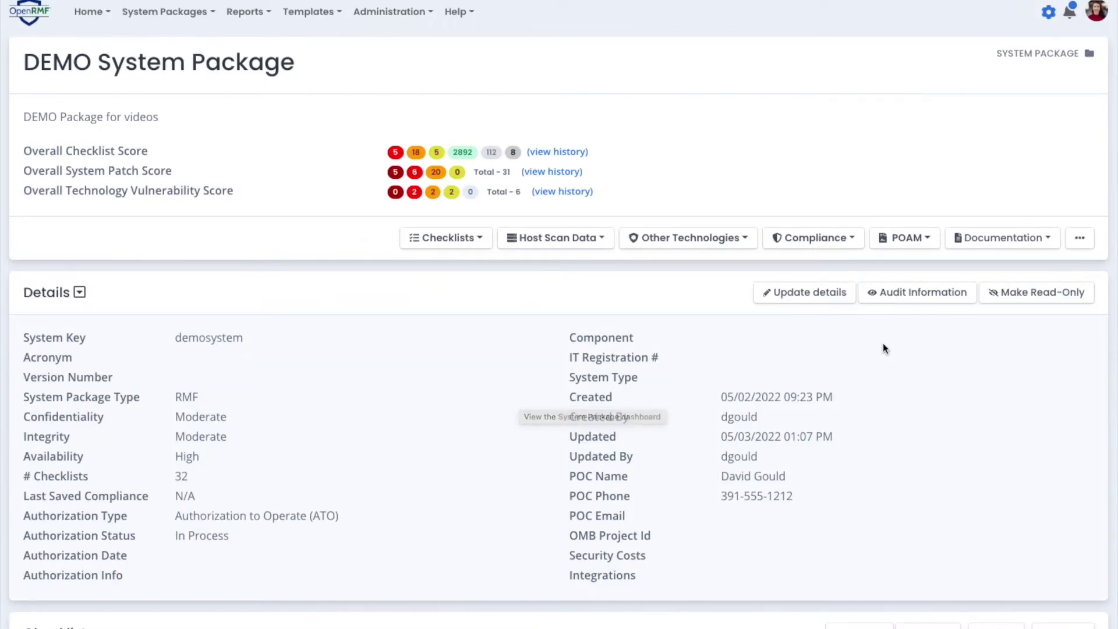
pyautogui.click(847, 240)
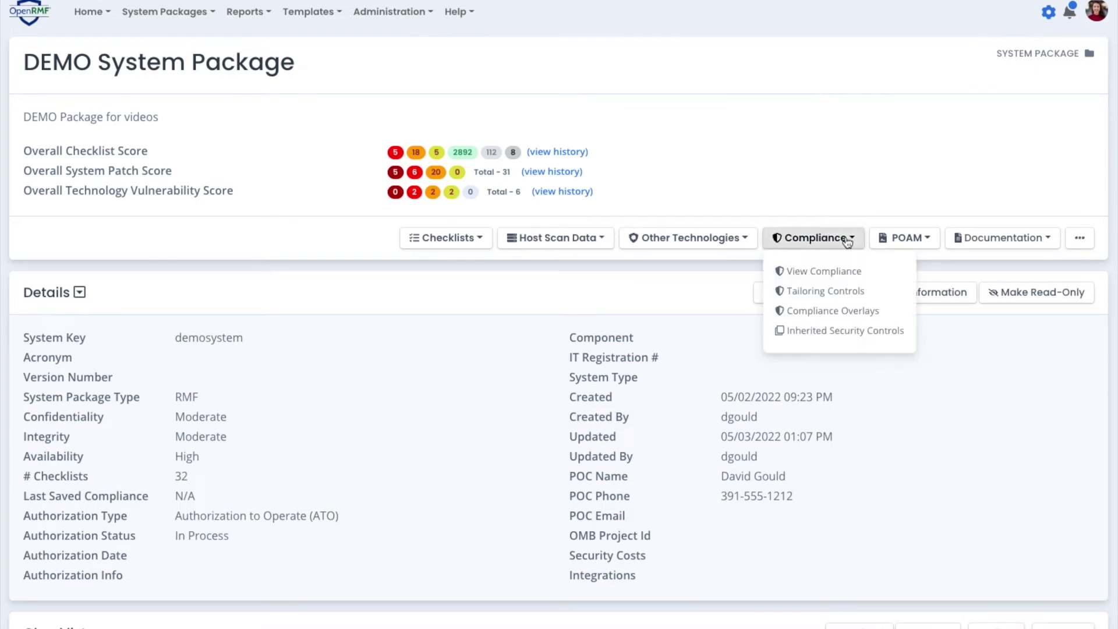
pyautogui.click(830, 271)
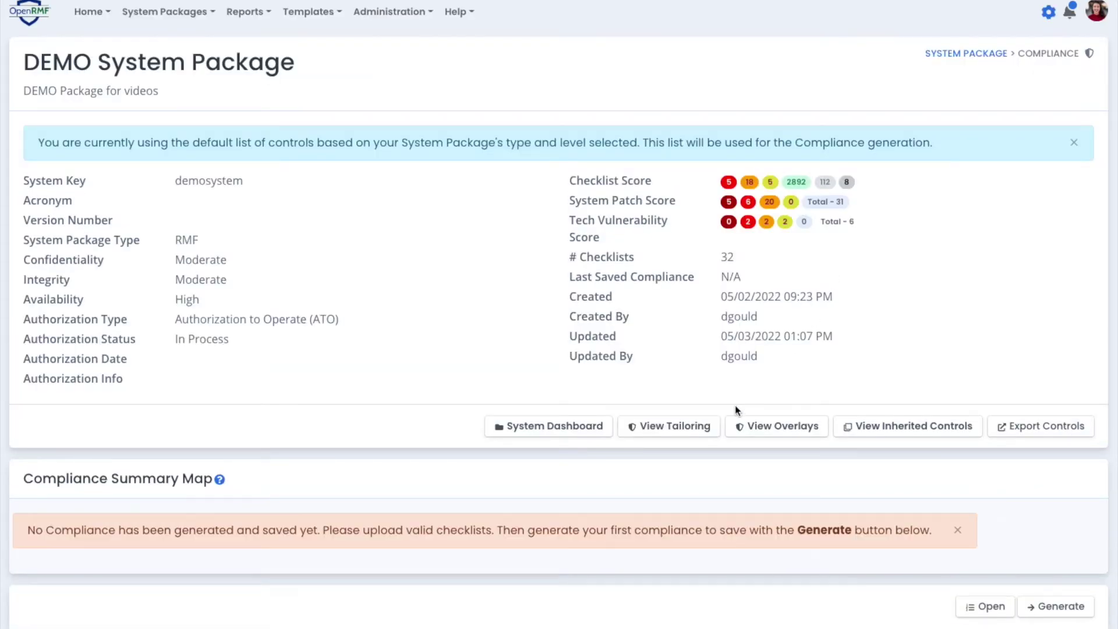
pyautogui.click(1059, 608)
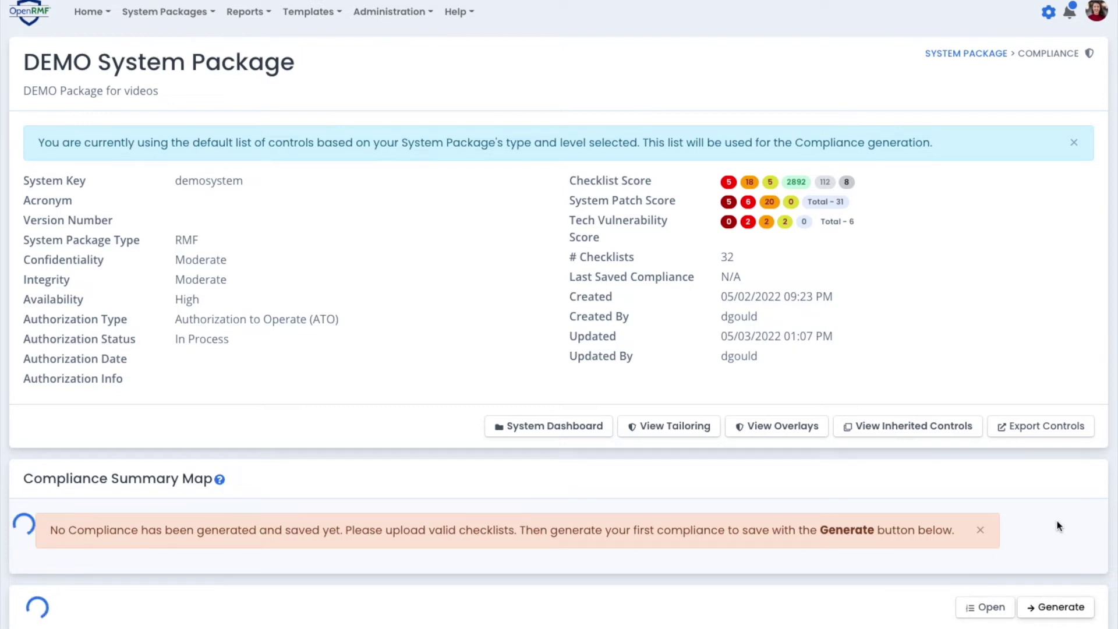
pyautogui.scroll(-1, 1056, 520)
pyautogui.scroll(-2, 1057, 521)
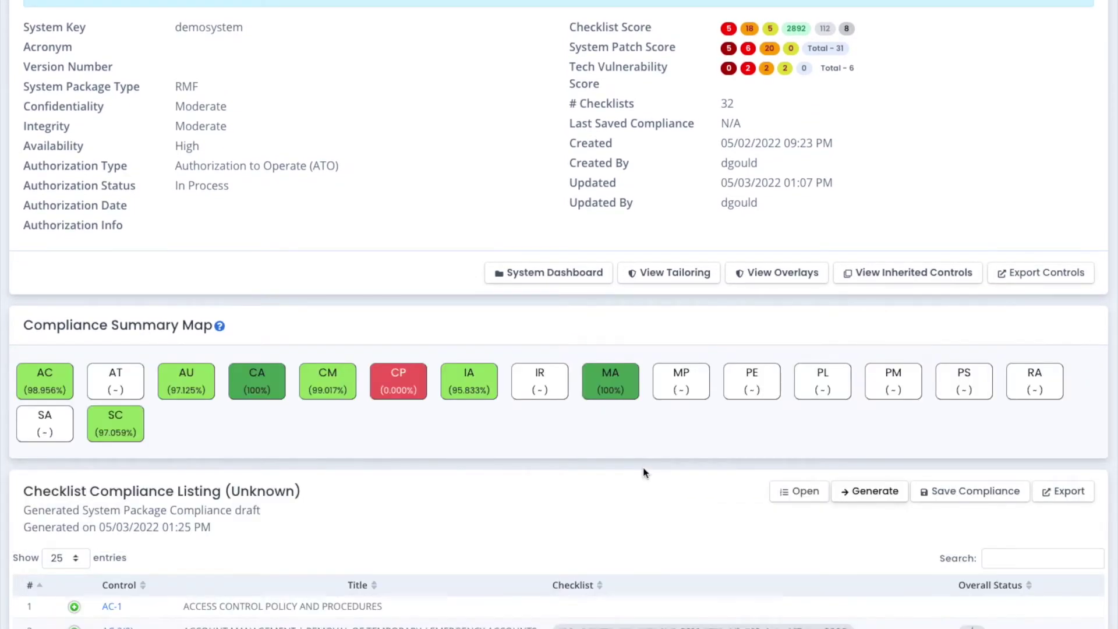
pyautogui.scroll(-3, 644, 472)
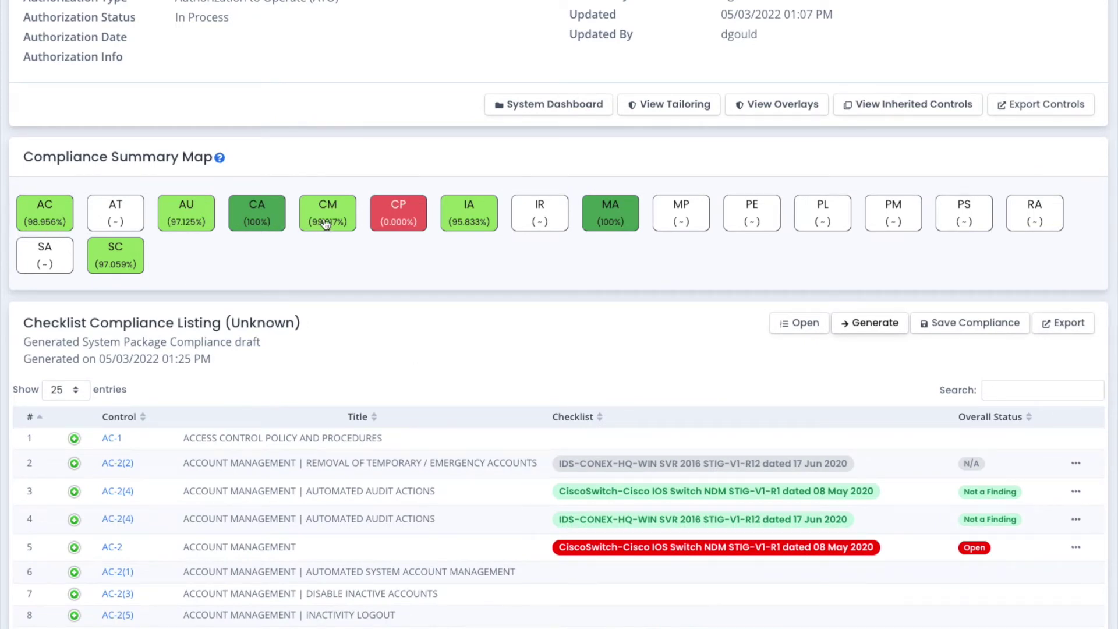
pyautogui.click(74, 548)
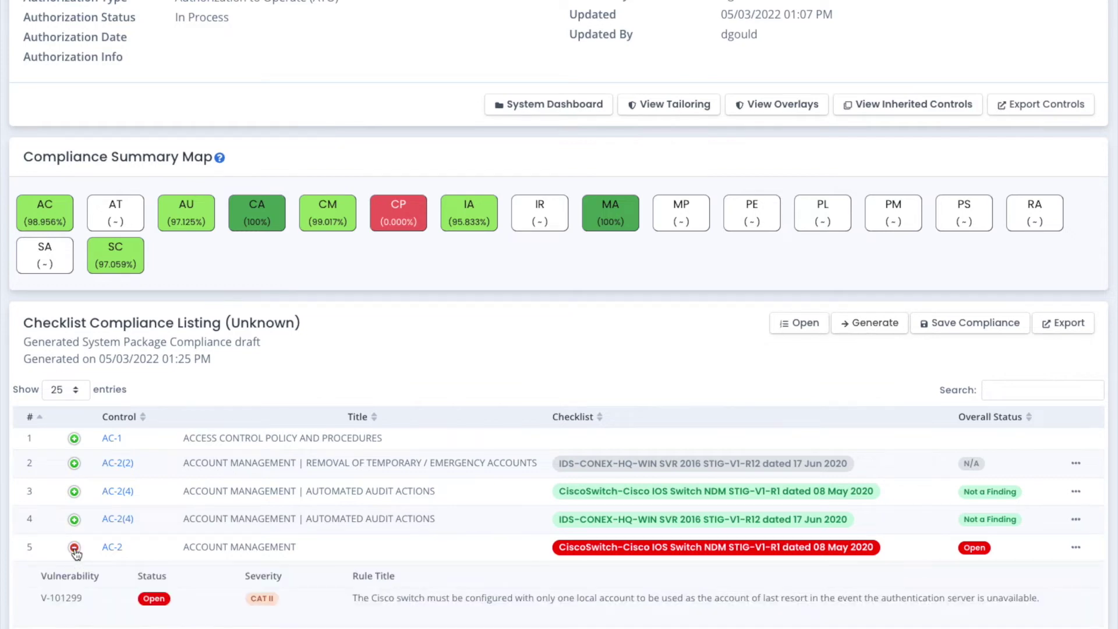
pyautogui.scroll(2, 474, 571)
pyautogui.scroll(-4, 472, 574)
pyautogui.scroll(-1, 473, 571)
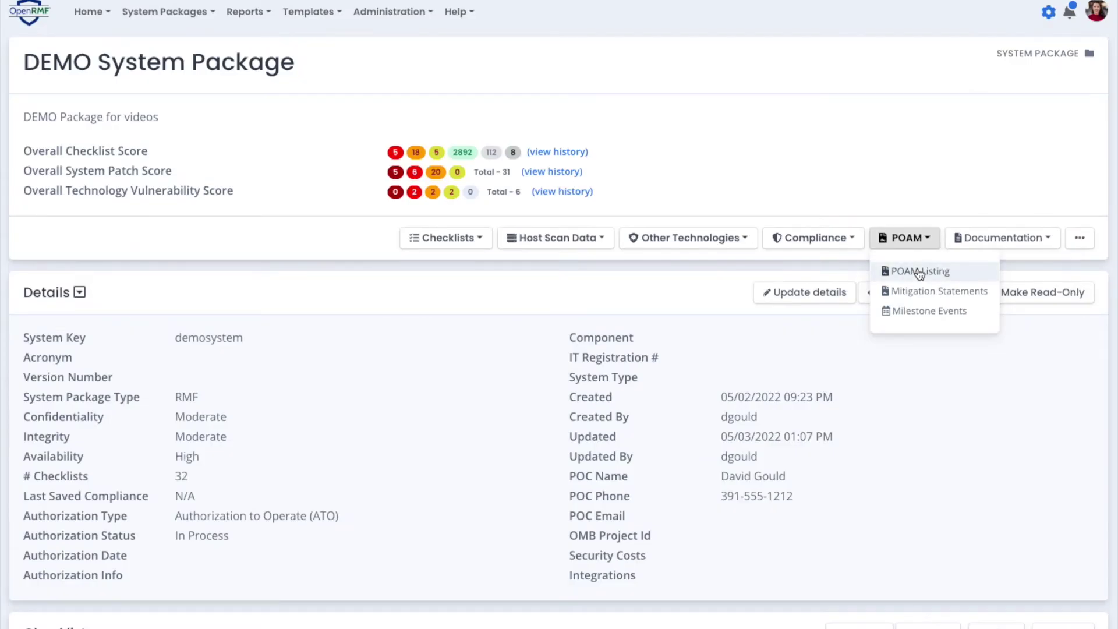
pyautogui.click(920, 272)
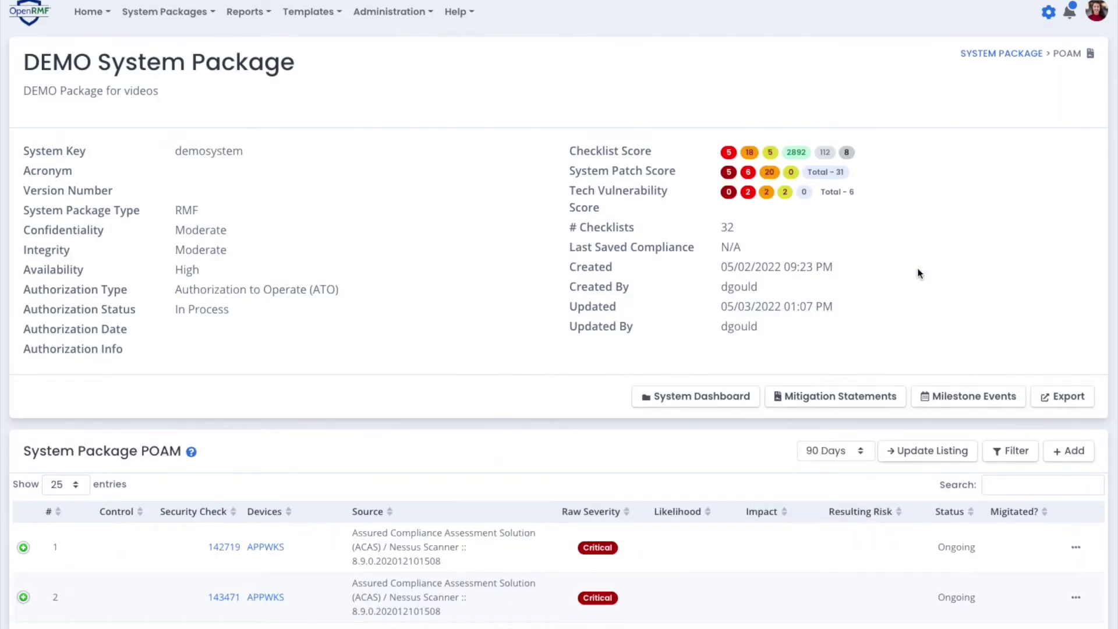
pyautogui.scroll(-5, 884, 510)
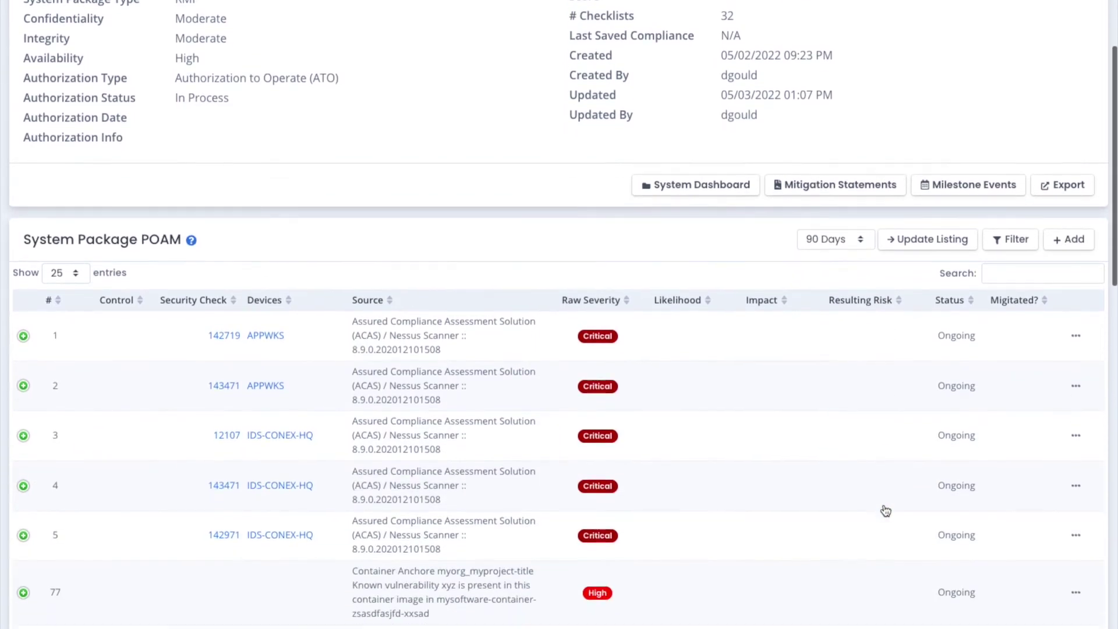
pyautogui.click(859, 157)
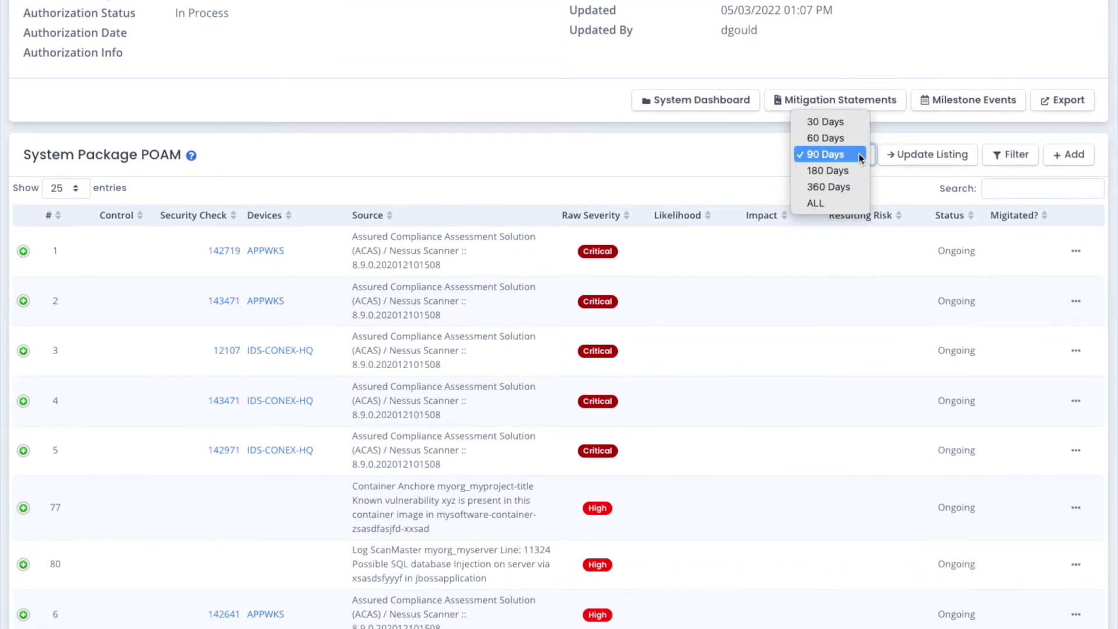
pyautogui.click(832, 201)
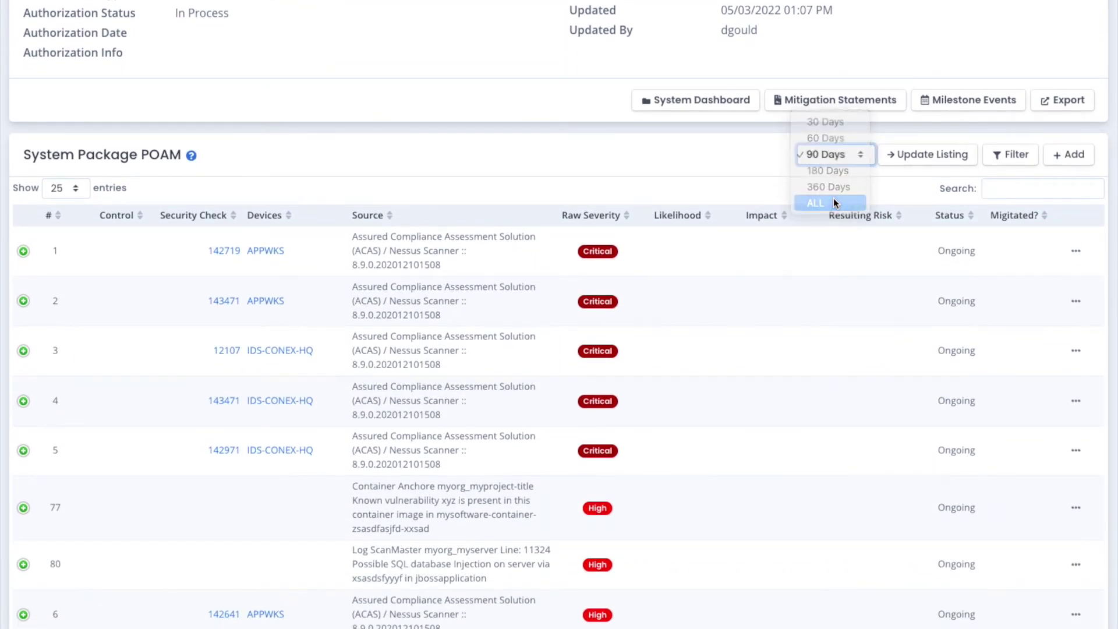
pyautogui.click(926, 154)
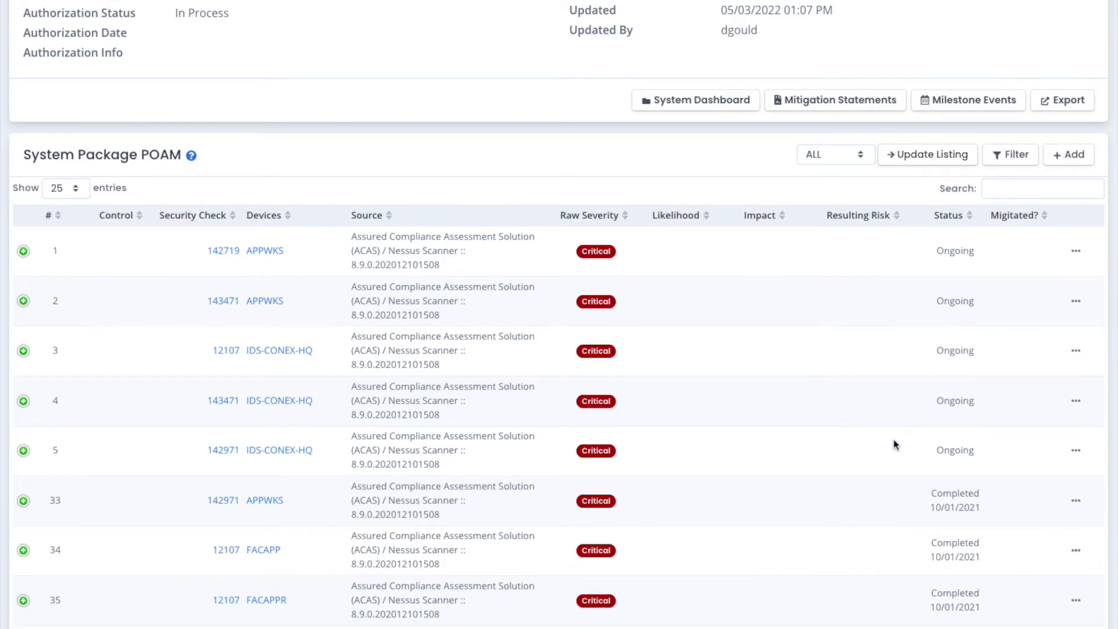
pyautogui.scroll(-1, 893, 443)
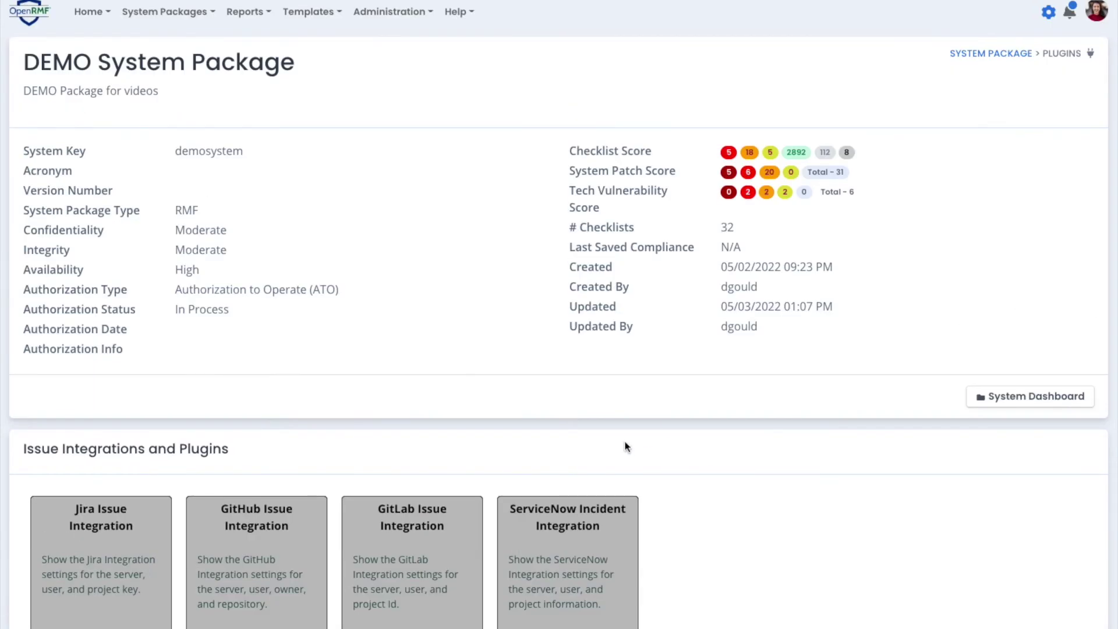
# - Open the package's Manage Integrations & Plugins page and browse the Jira, GitHub, GitLab, ServiceNow, Nessus and scanner cards
pyautogui.scroll(-4, 626, 447)
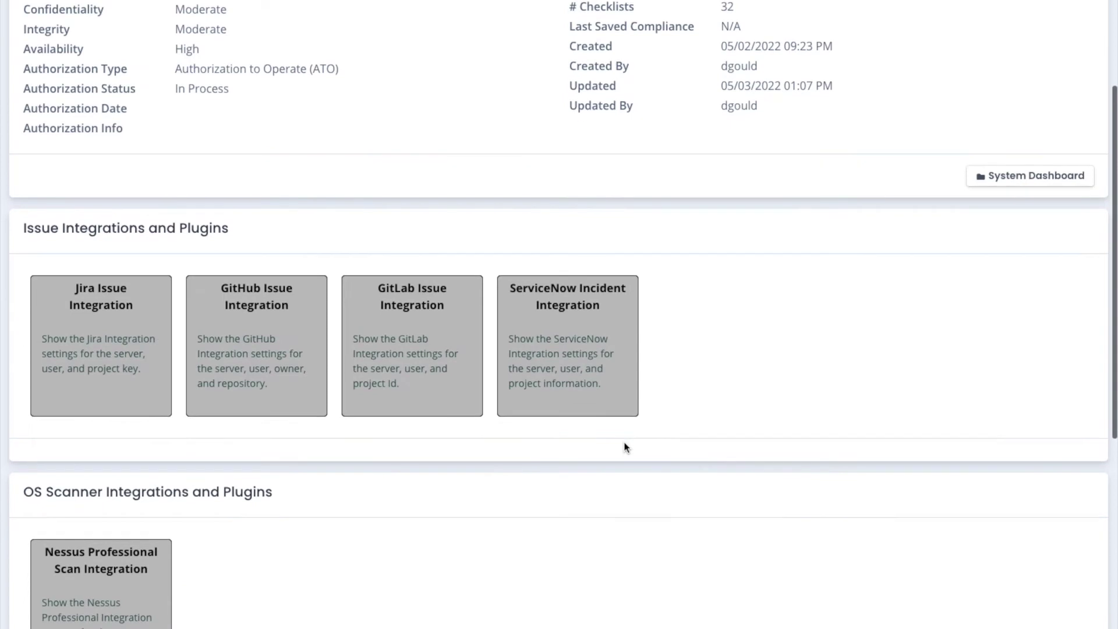
pyautogui.scroll(-4, 626, 447)
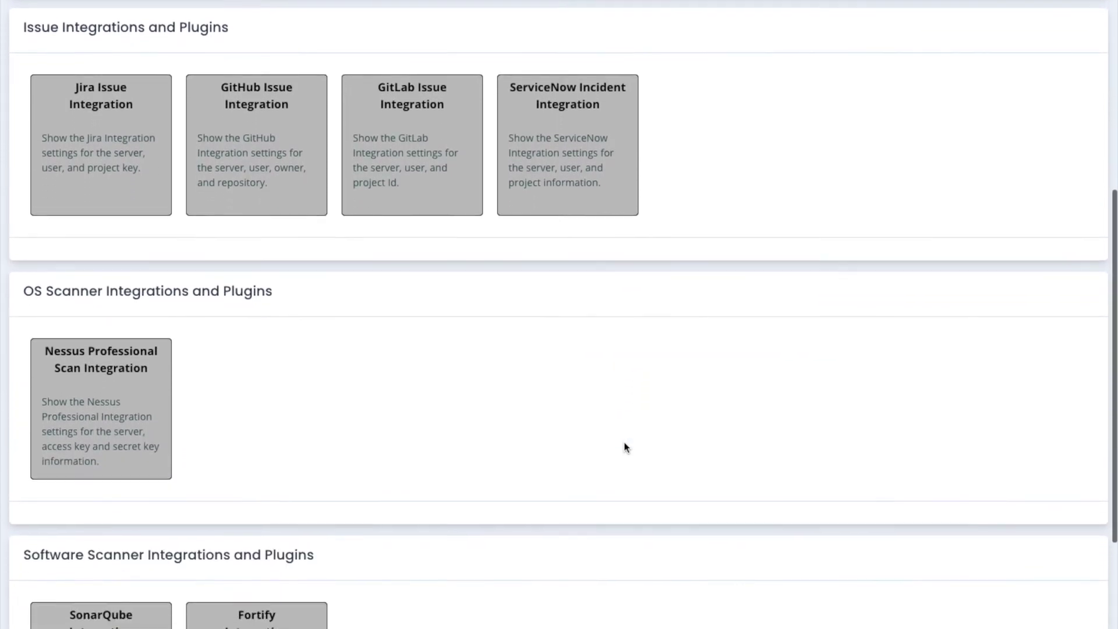
pyautogui.scroll(-3, 626, 447)
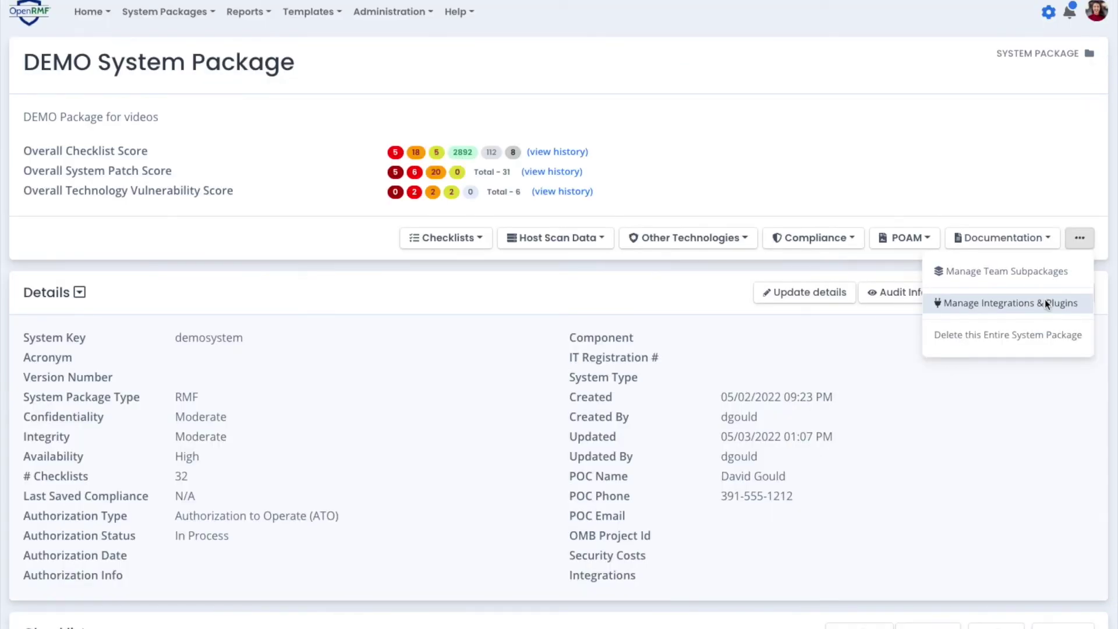
pyautogui.click(1045, 298)
pyautogui.scroll(-3, 624, 447)
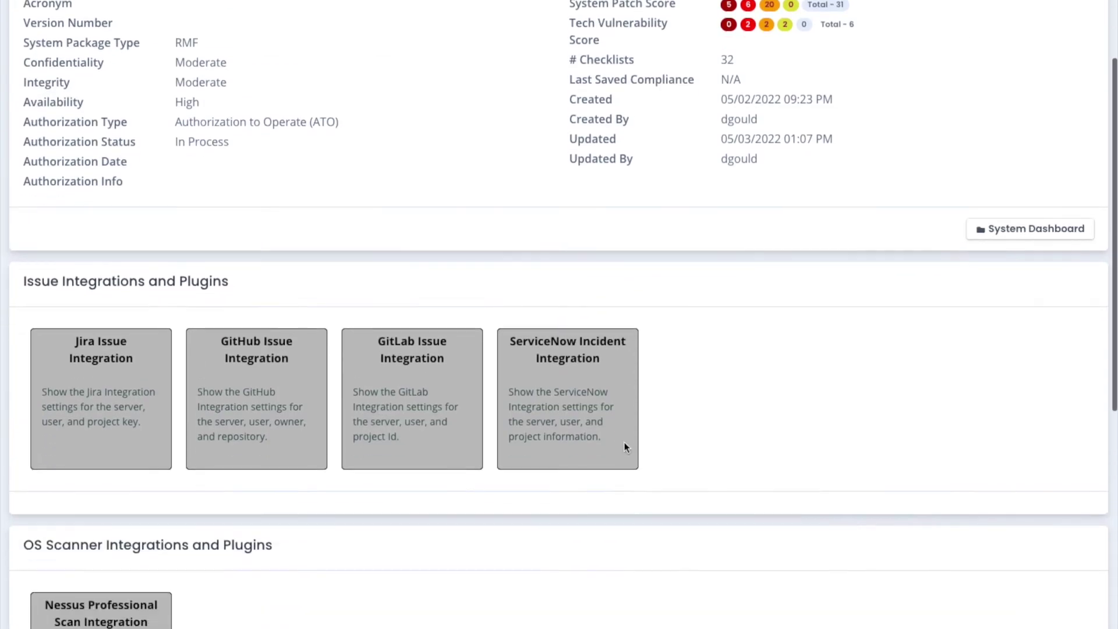
pyautogui.scroll(-3, 625, 447)
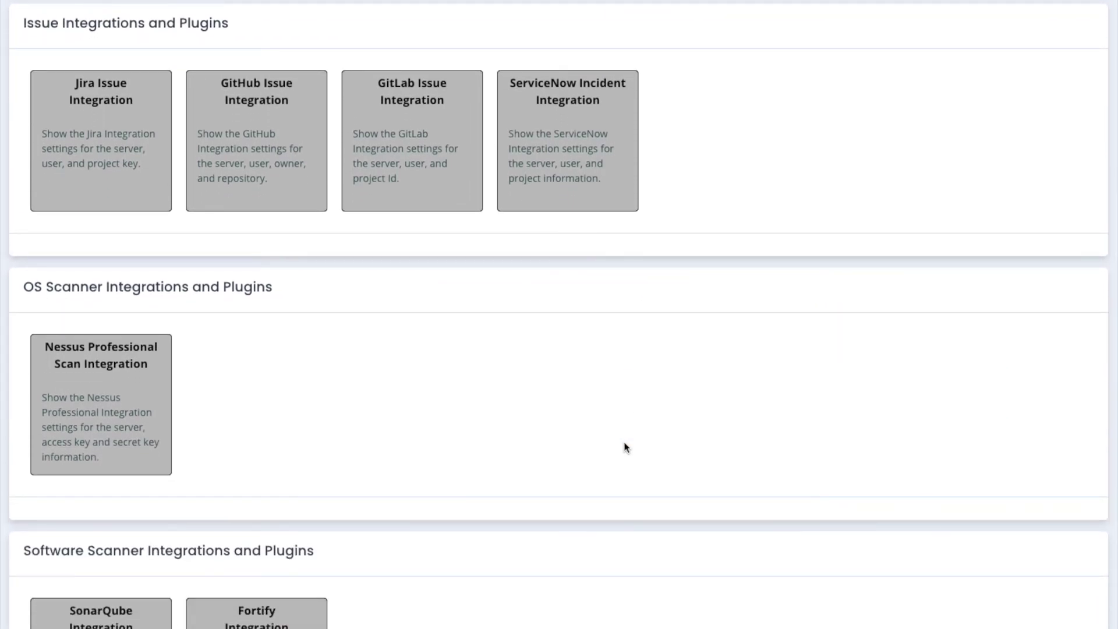
pyautogui.scroll(-4, 624, 447)
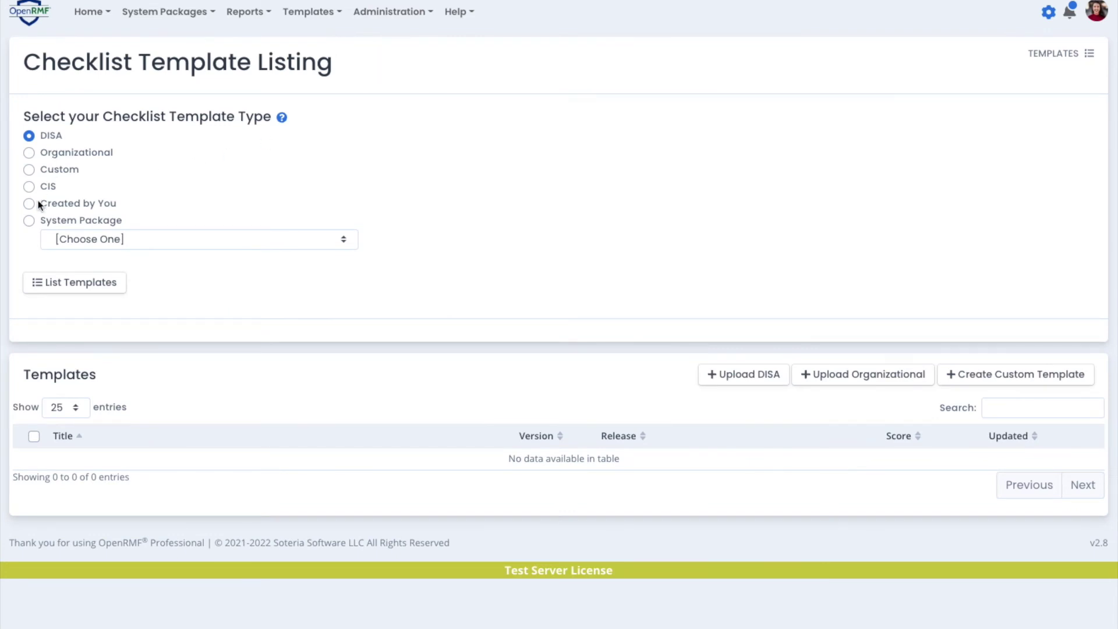
# - Show the DISA checklist templates, then re-list the templates with CIS selected as the type
pyautogui.click(47, 282)
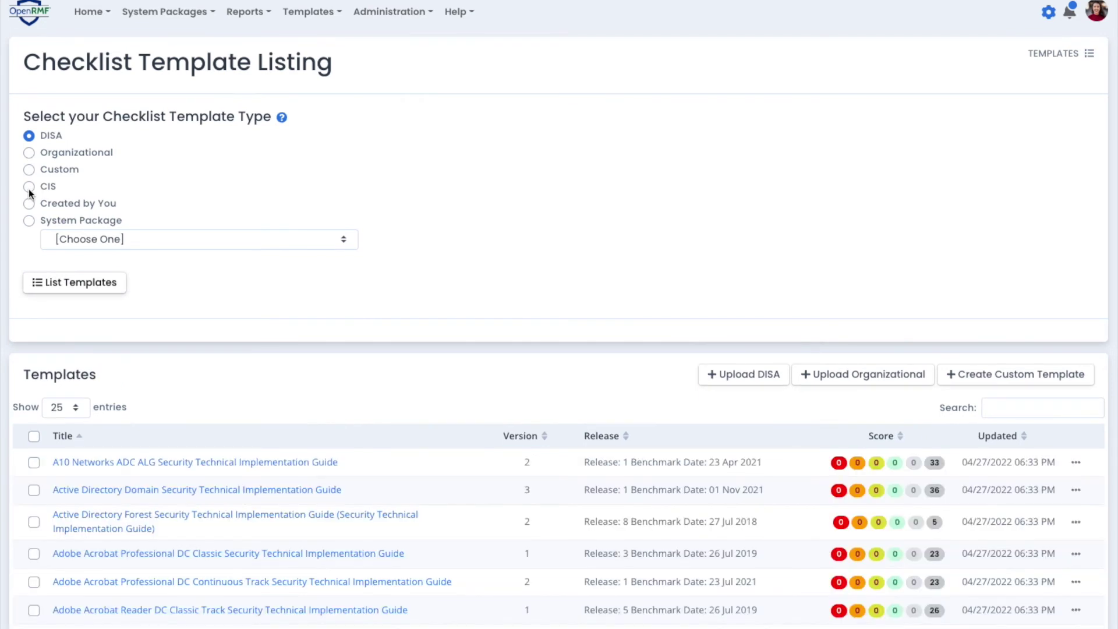
pyautogui.click(29, 188)
pyautogui.click(76, 288)
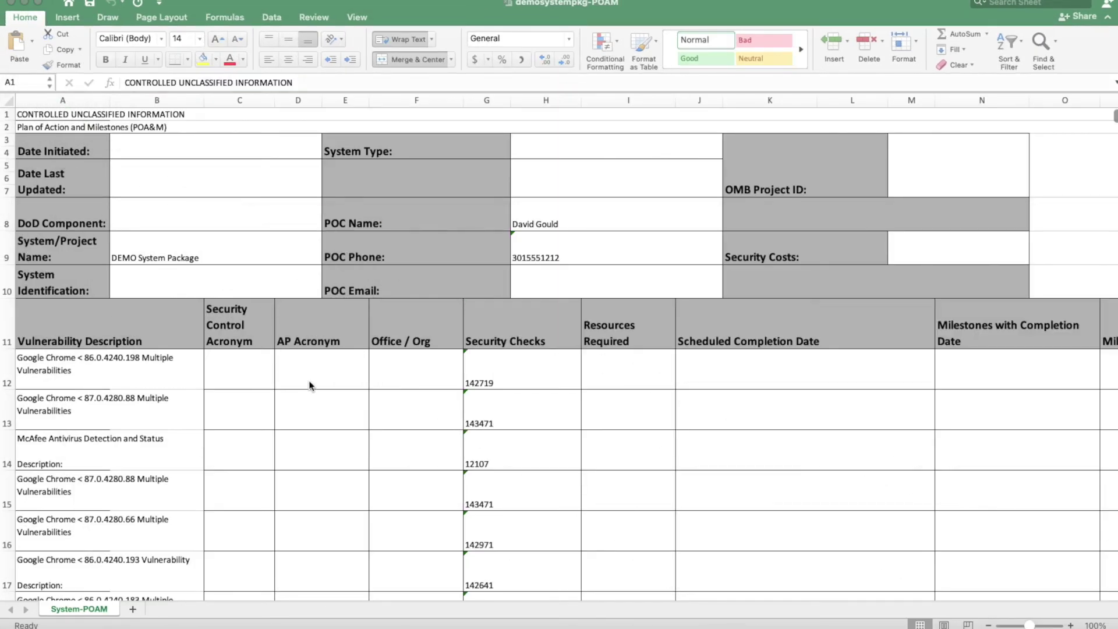
# - Scroll the System-POAM sheet to the Google Chrome and Oracle Java SE rows and their security check IDs
pyautogui.scroll(-4, 309, 384)
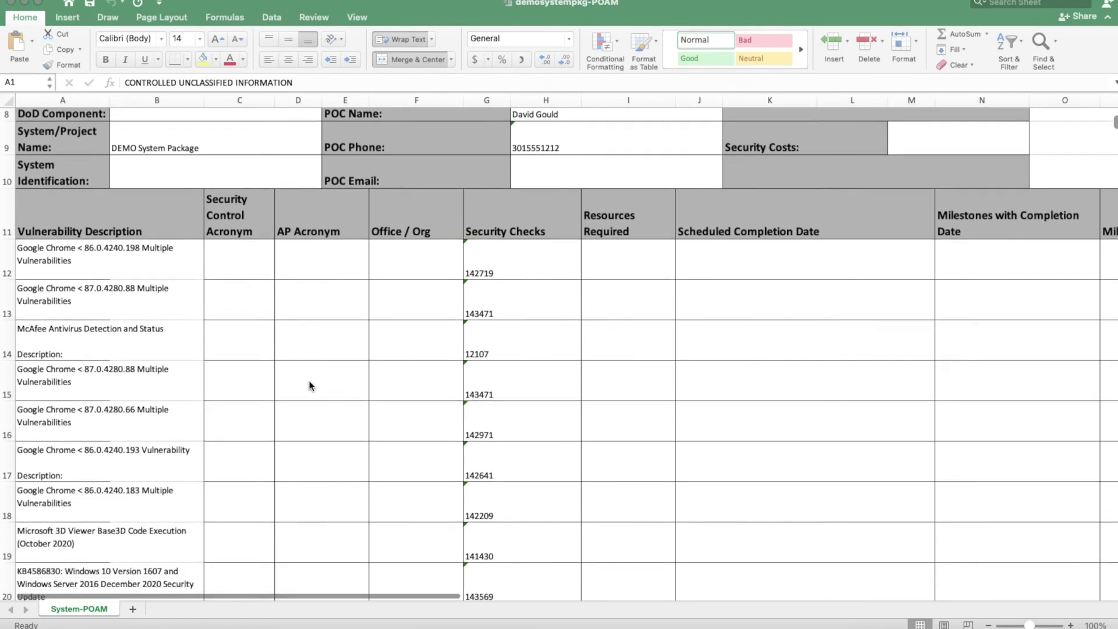
pyautogui.scroll(-2, 309, 384)
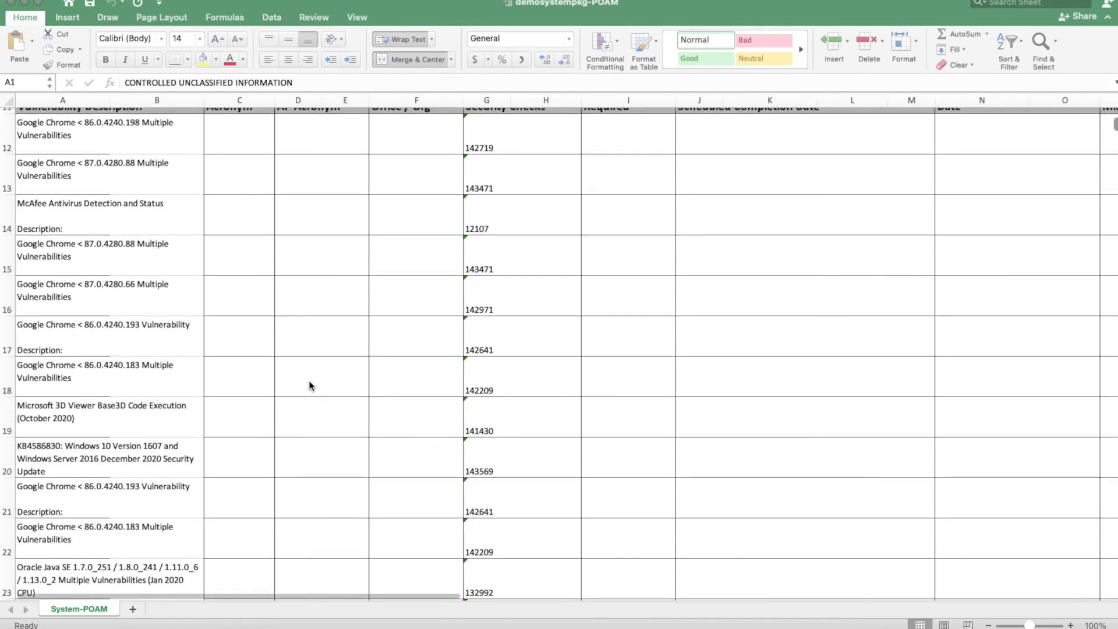
pyautogui.scroll(-4, 310, 385)
pyautogui.scroll(-2, 309, 380)
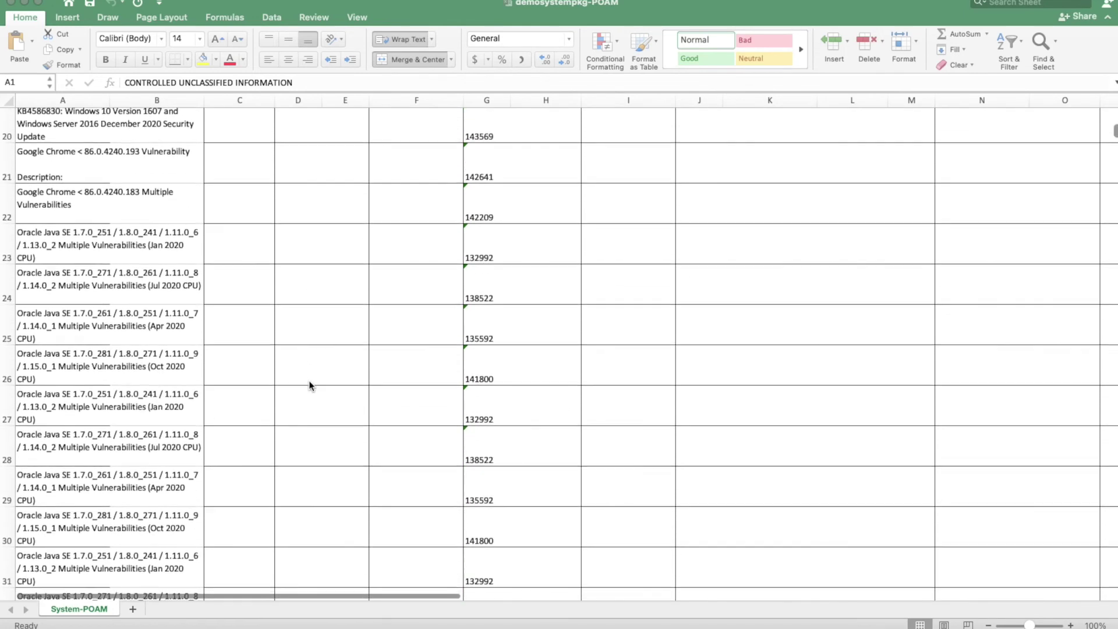